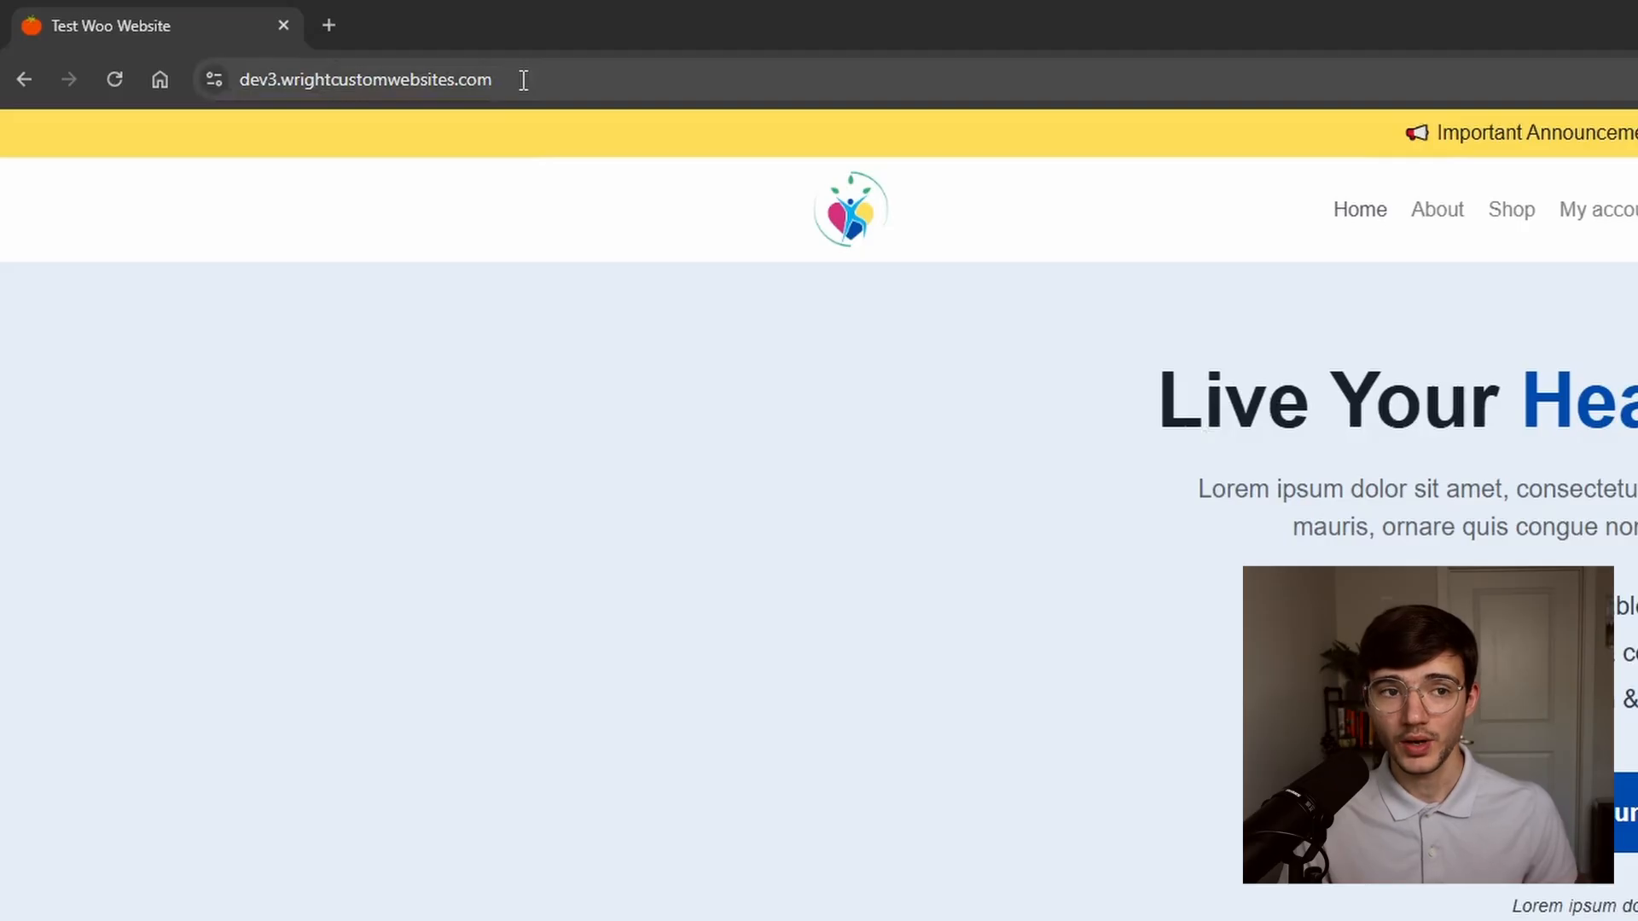
{"action": "left_click", "coordinate": [522, 81]}
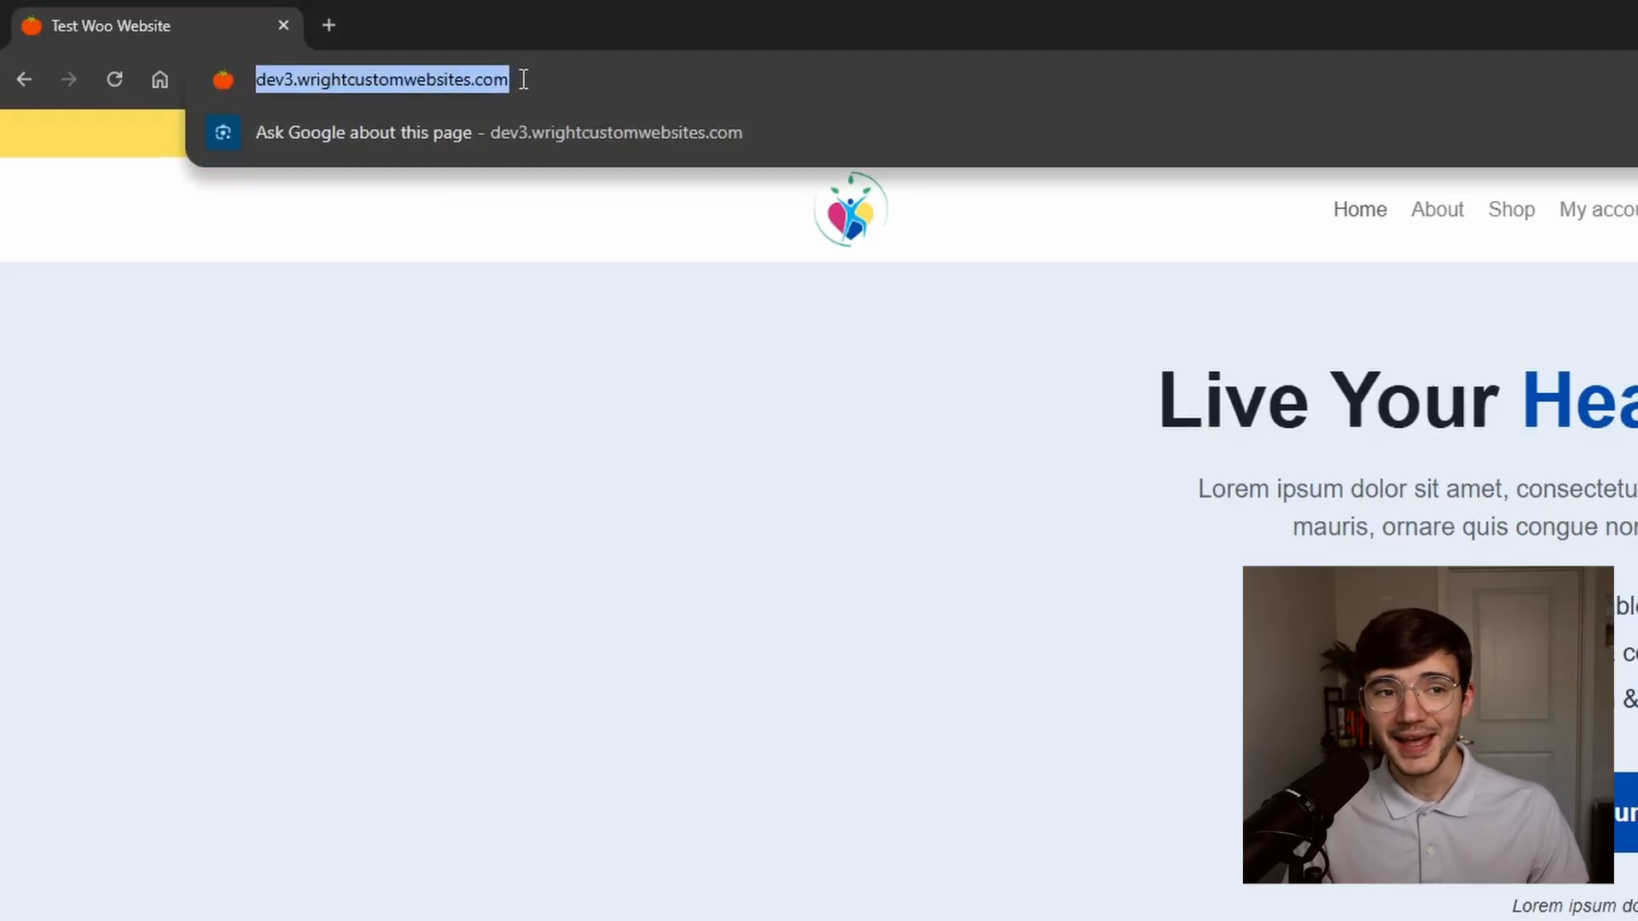
{"action": "left_click", "coordinate": [528, 78]}
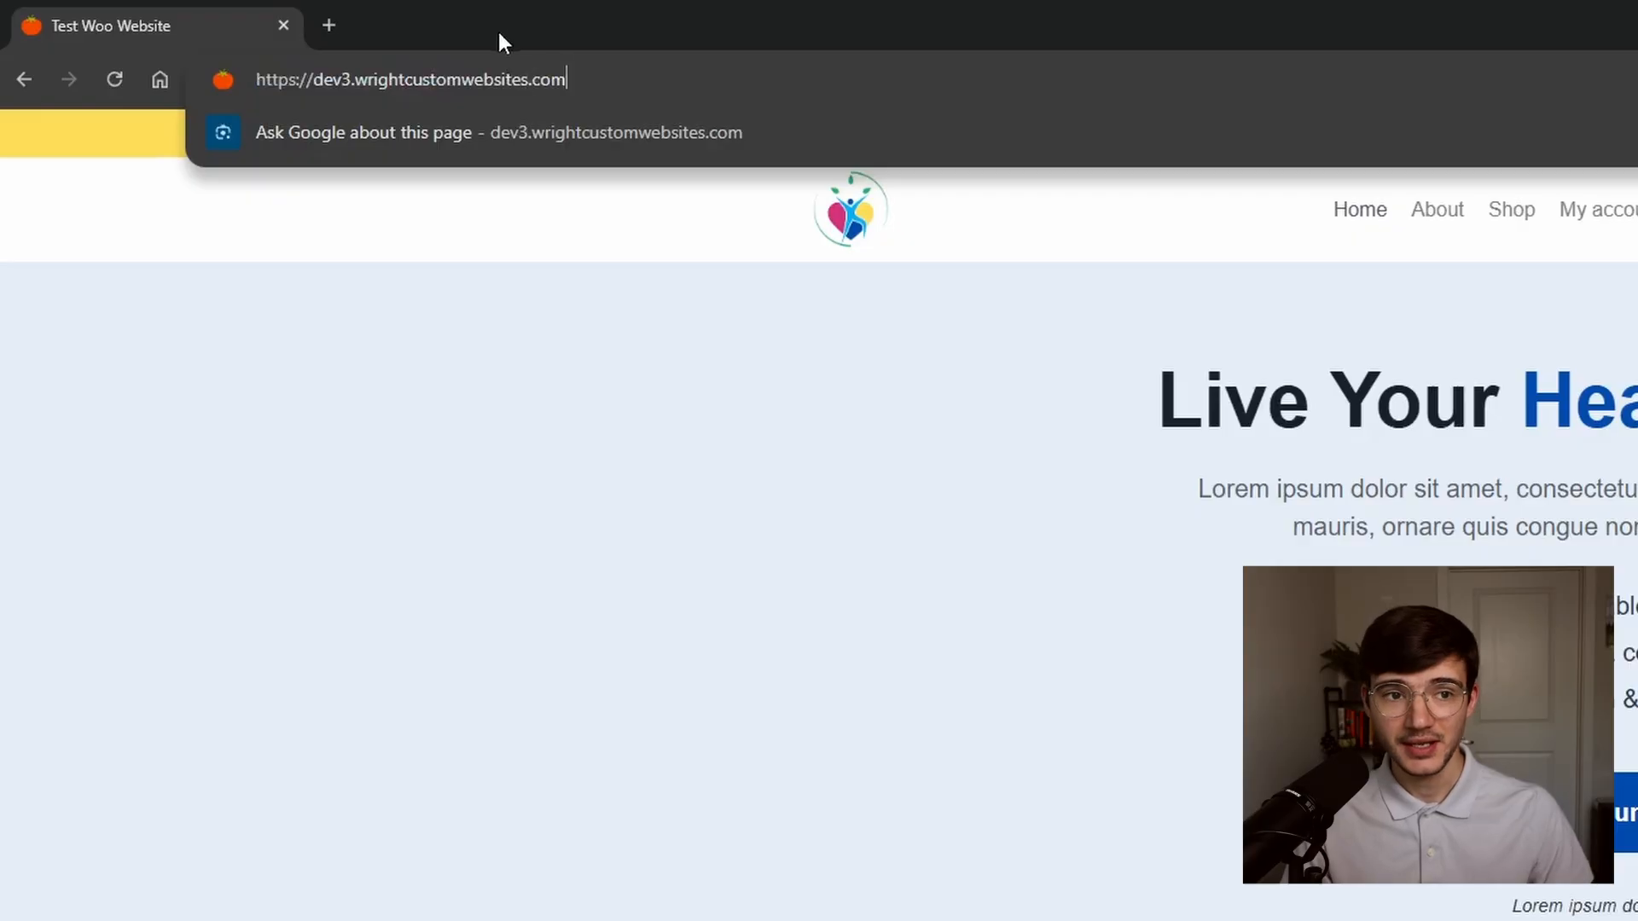
{"action": "type", "text": "/"}
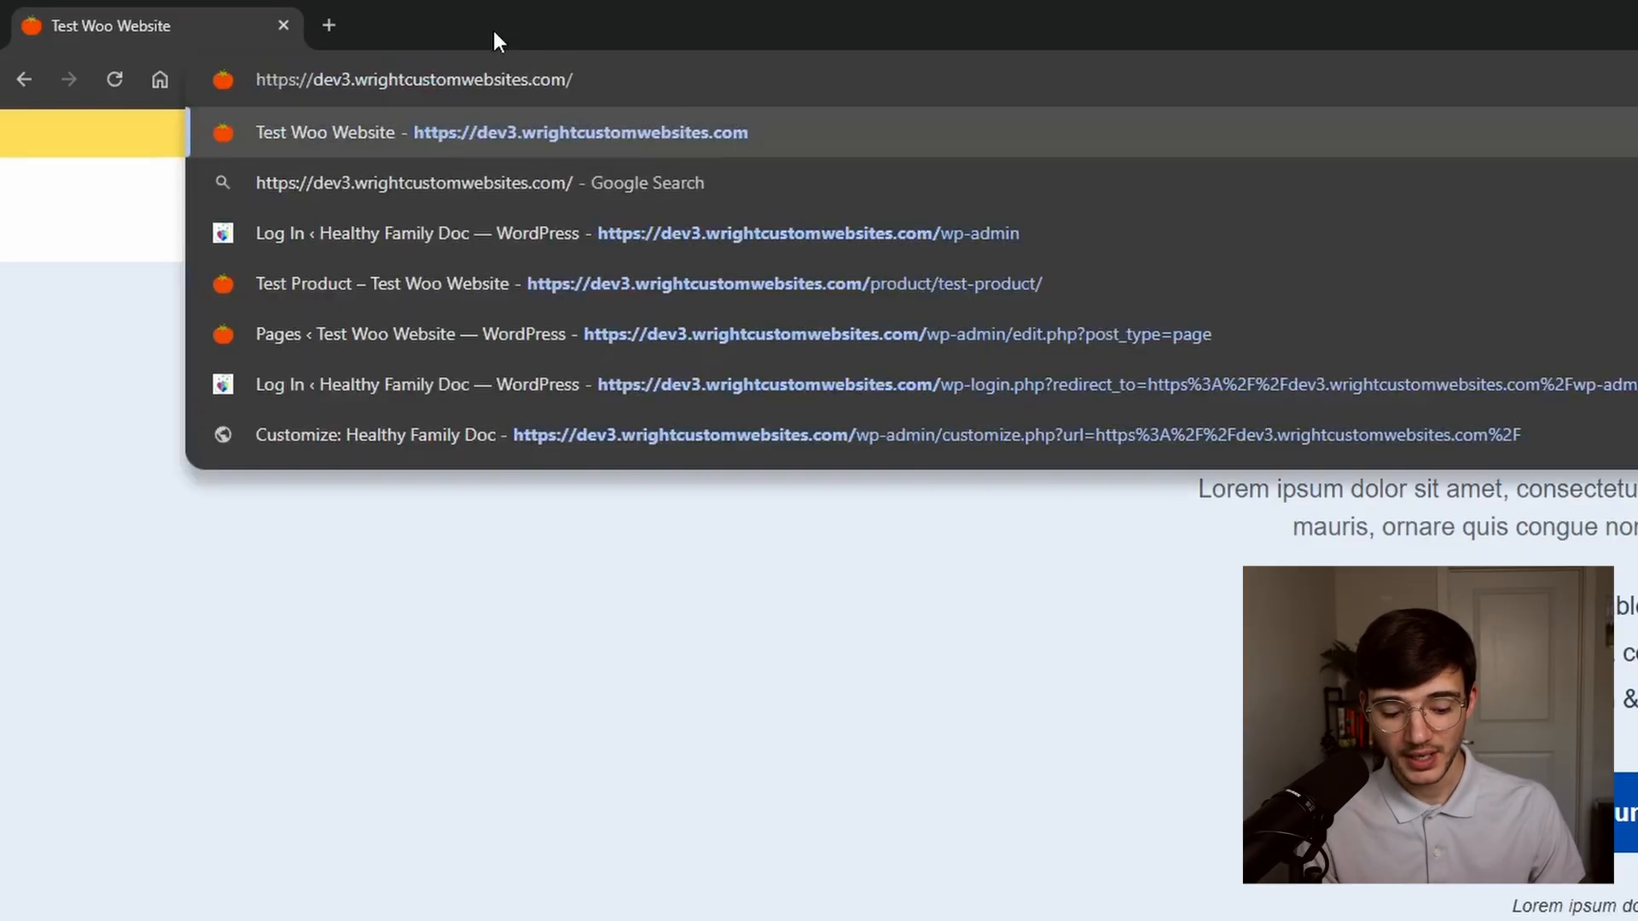
{"action": "type", "text": "wp-admin"}
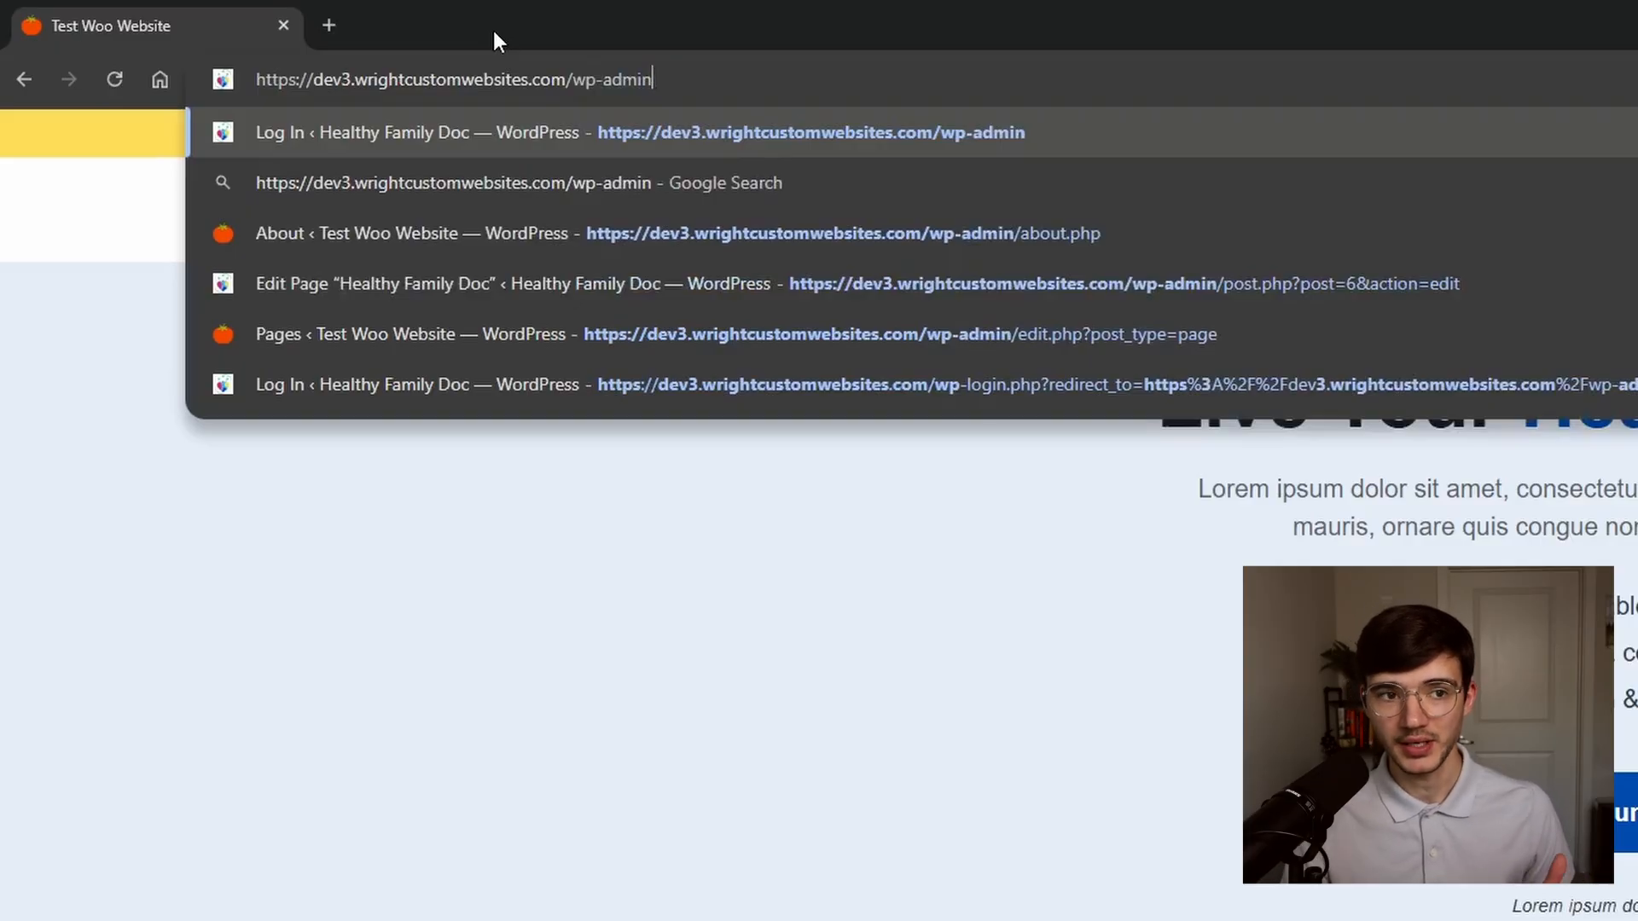
{"action": "key", "text": "Return"}
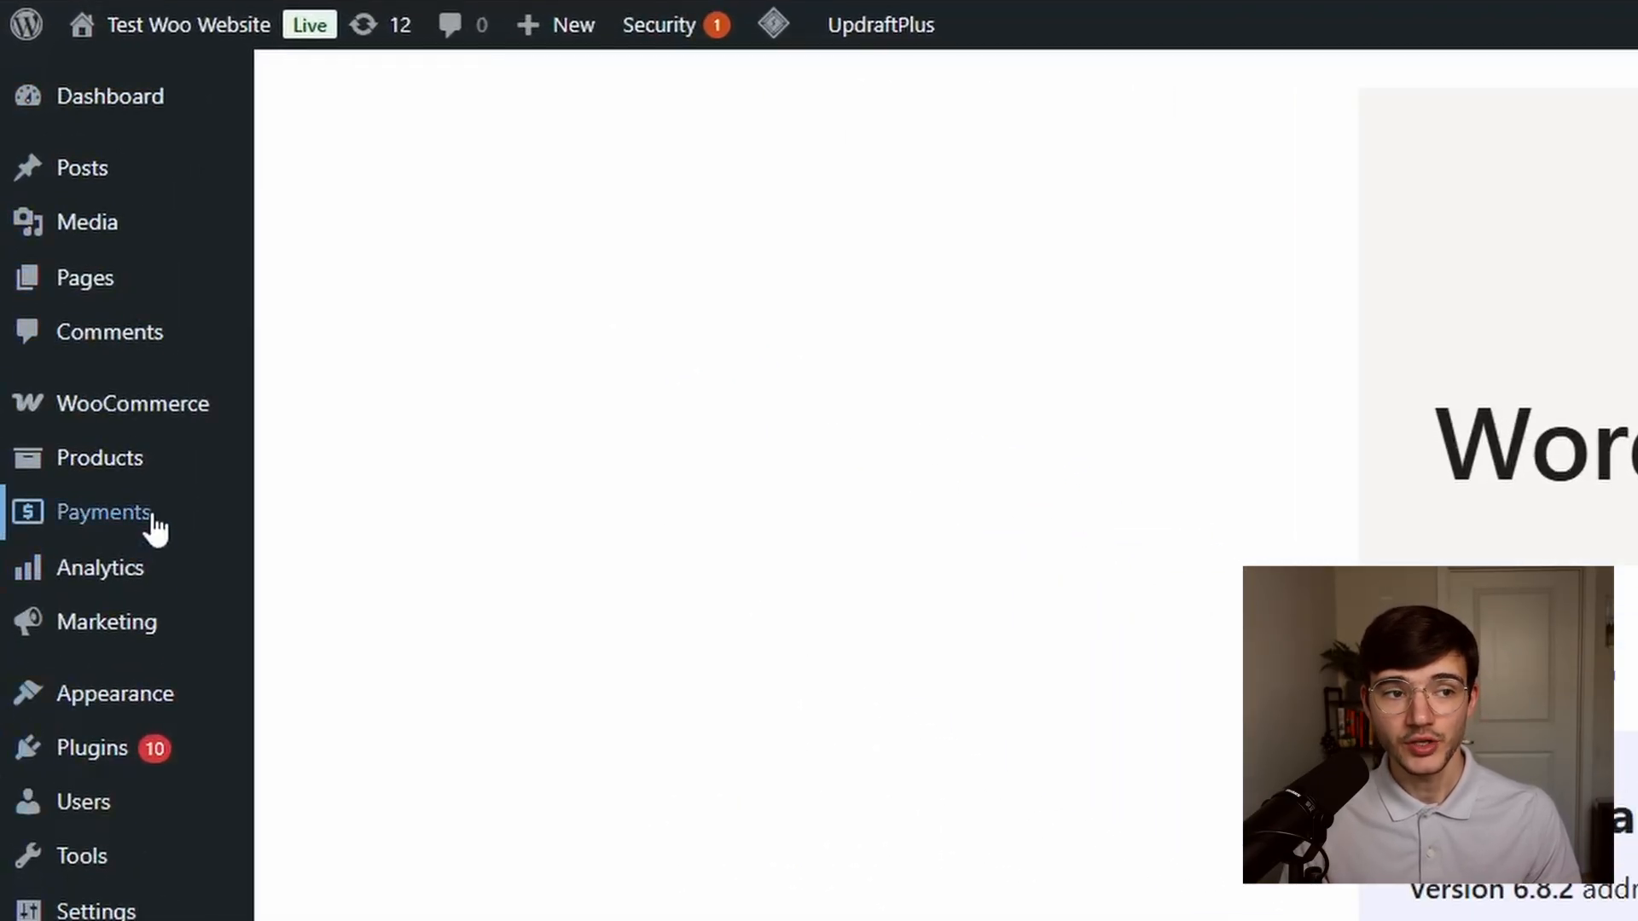
- Open Test Product for editing from the store's product list
{"action": "mouse_move", "coordinate": [134, 488]}
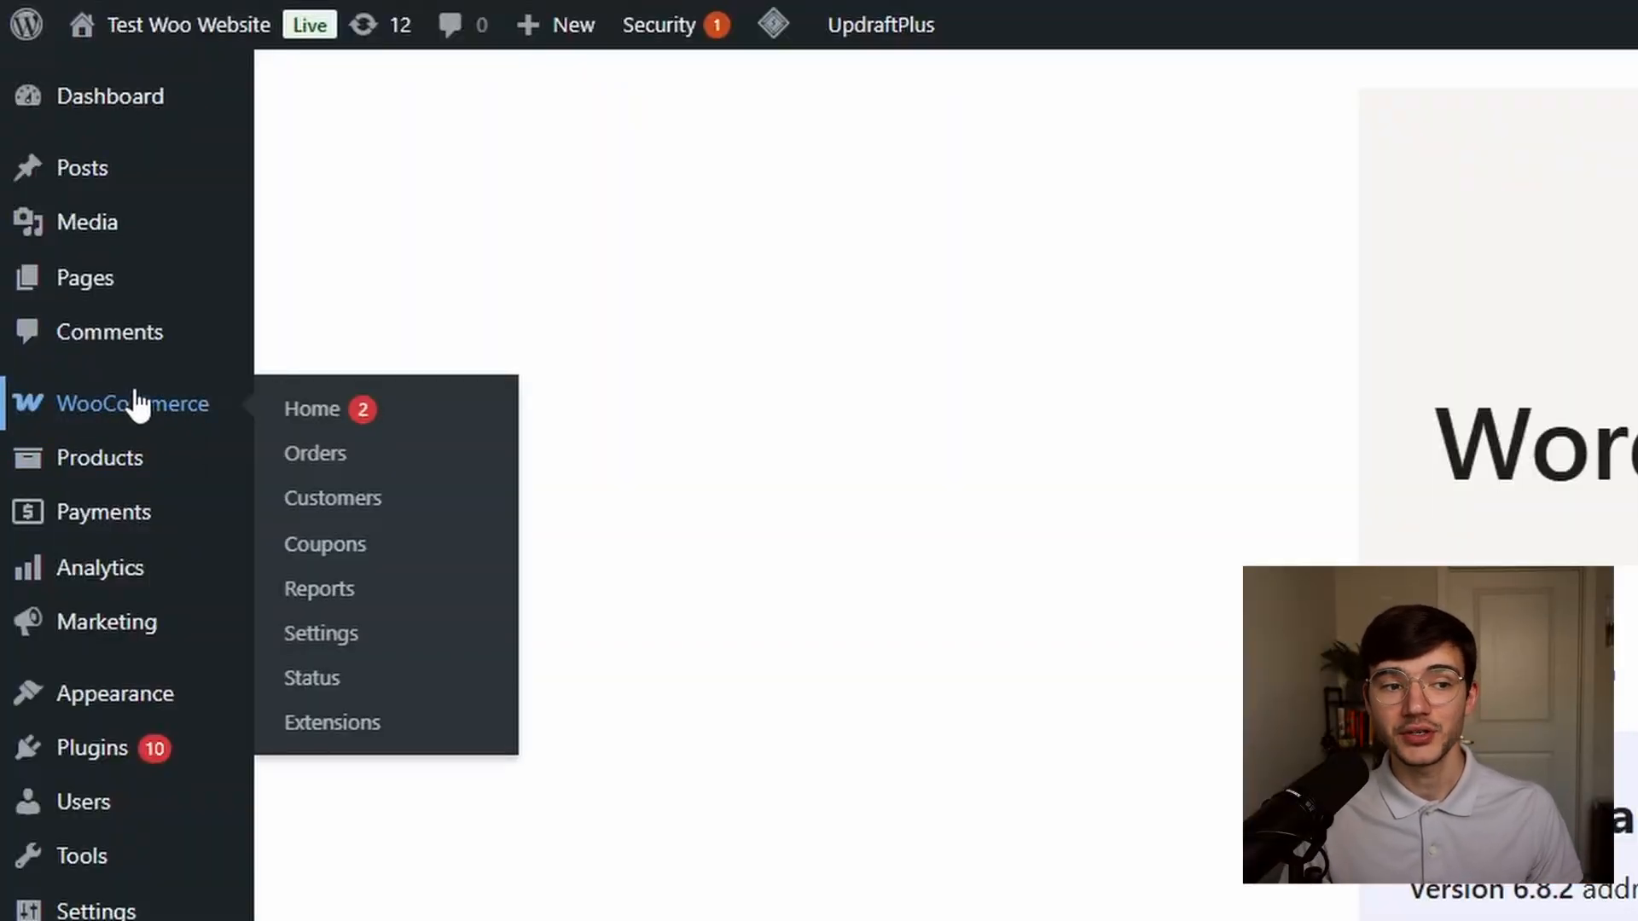
{"action": "mouse_move", "coordinate": [120, 482]}
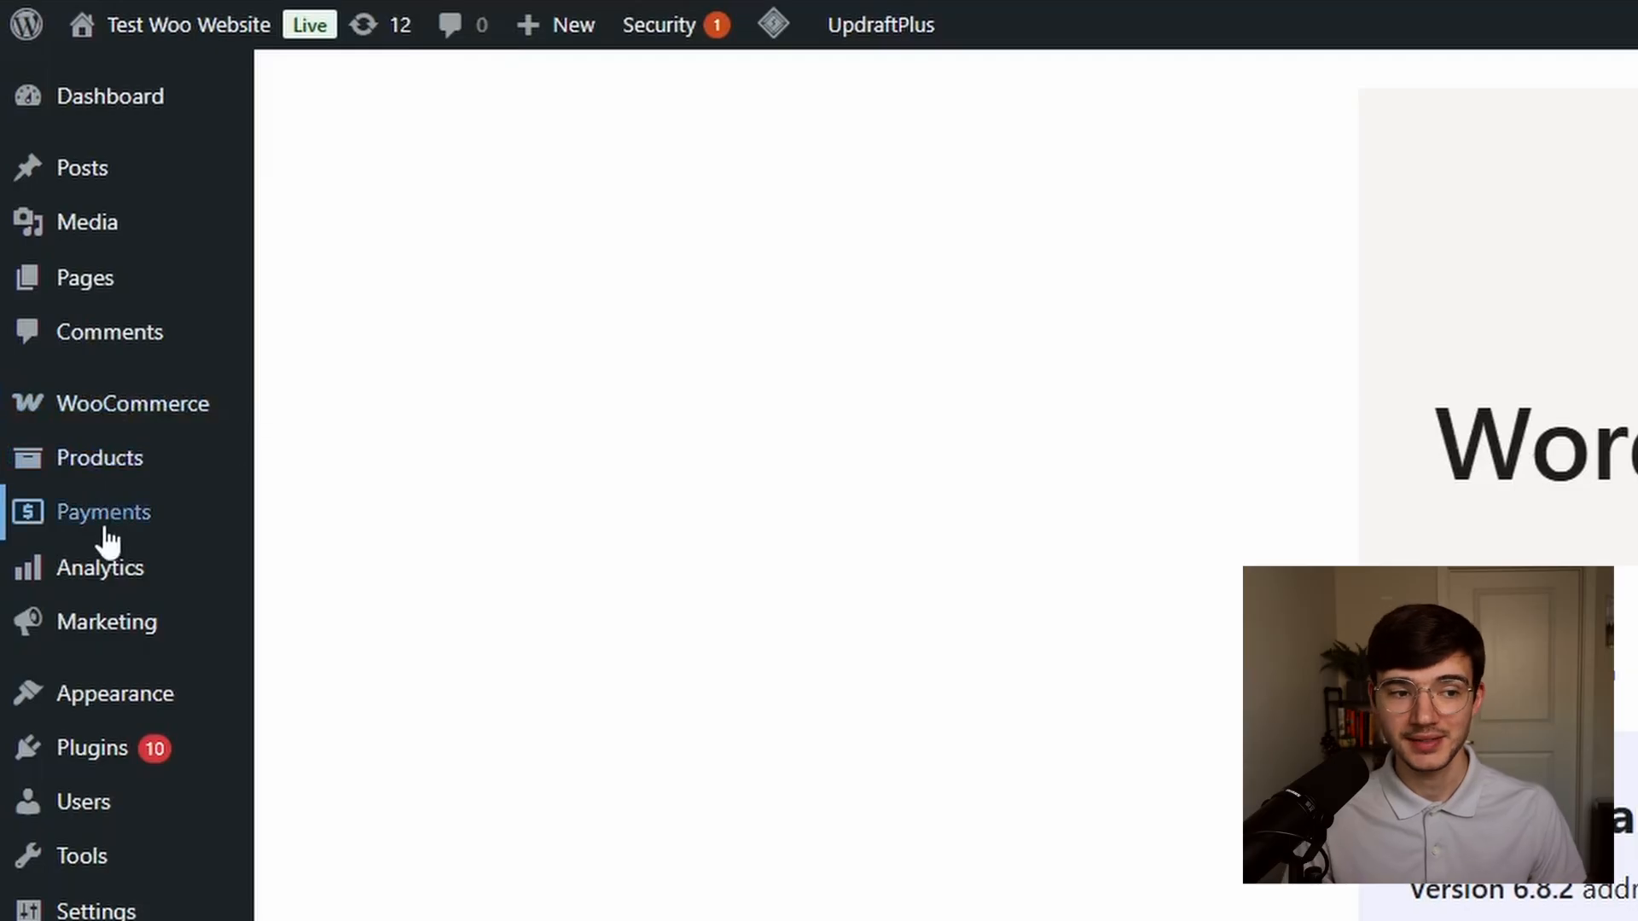
{"action": "mouse_move", "coordinate": [106, 563]}
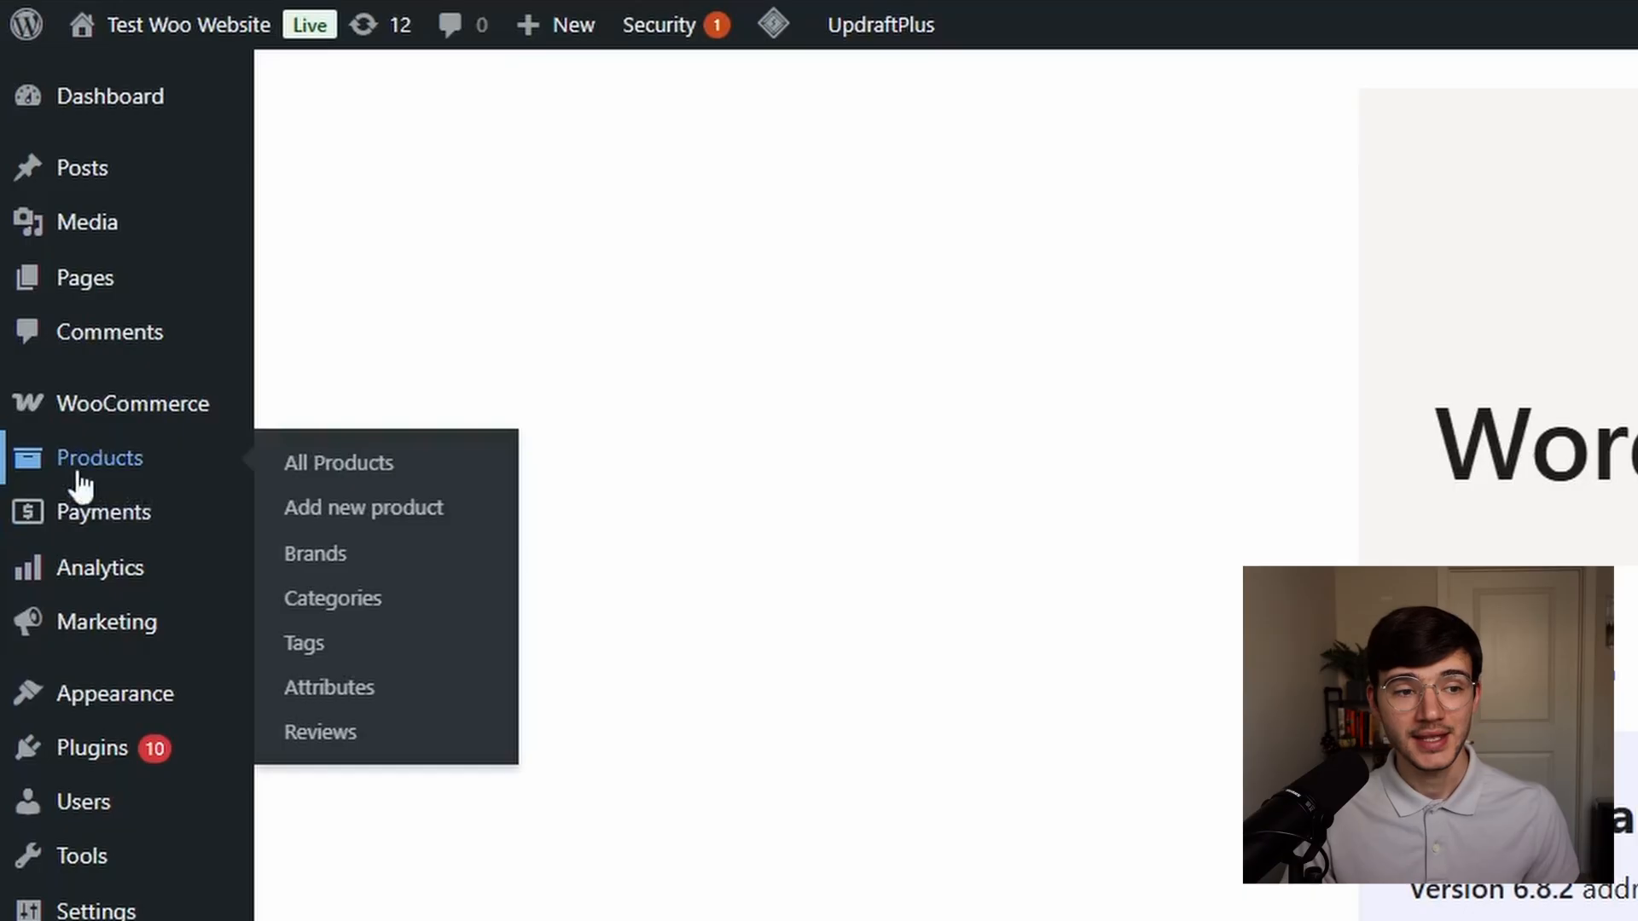
{"action": "left_click", "coordinate": [90, 460]}
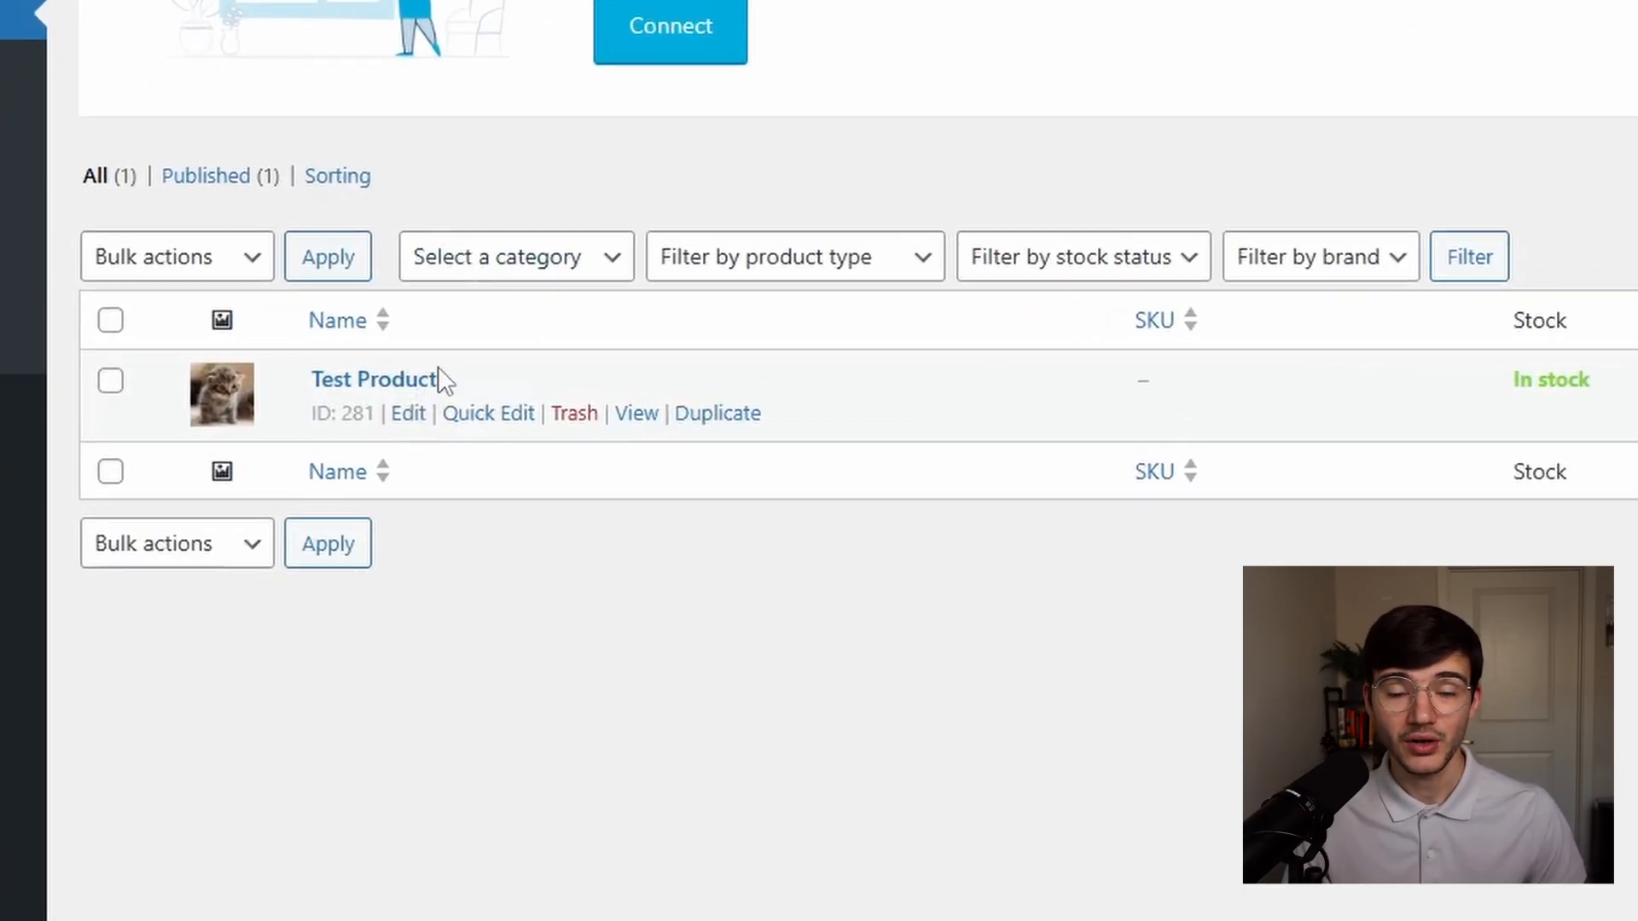
{"action": "left_click", "coordinate": [407, 413]}
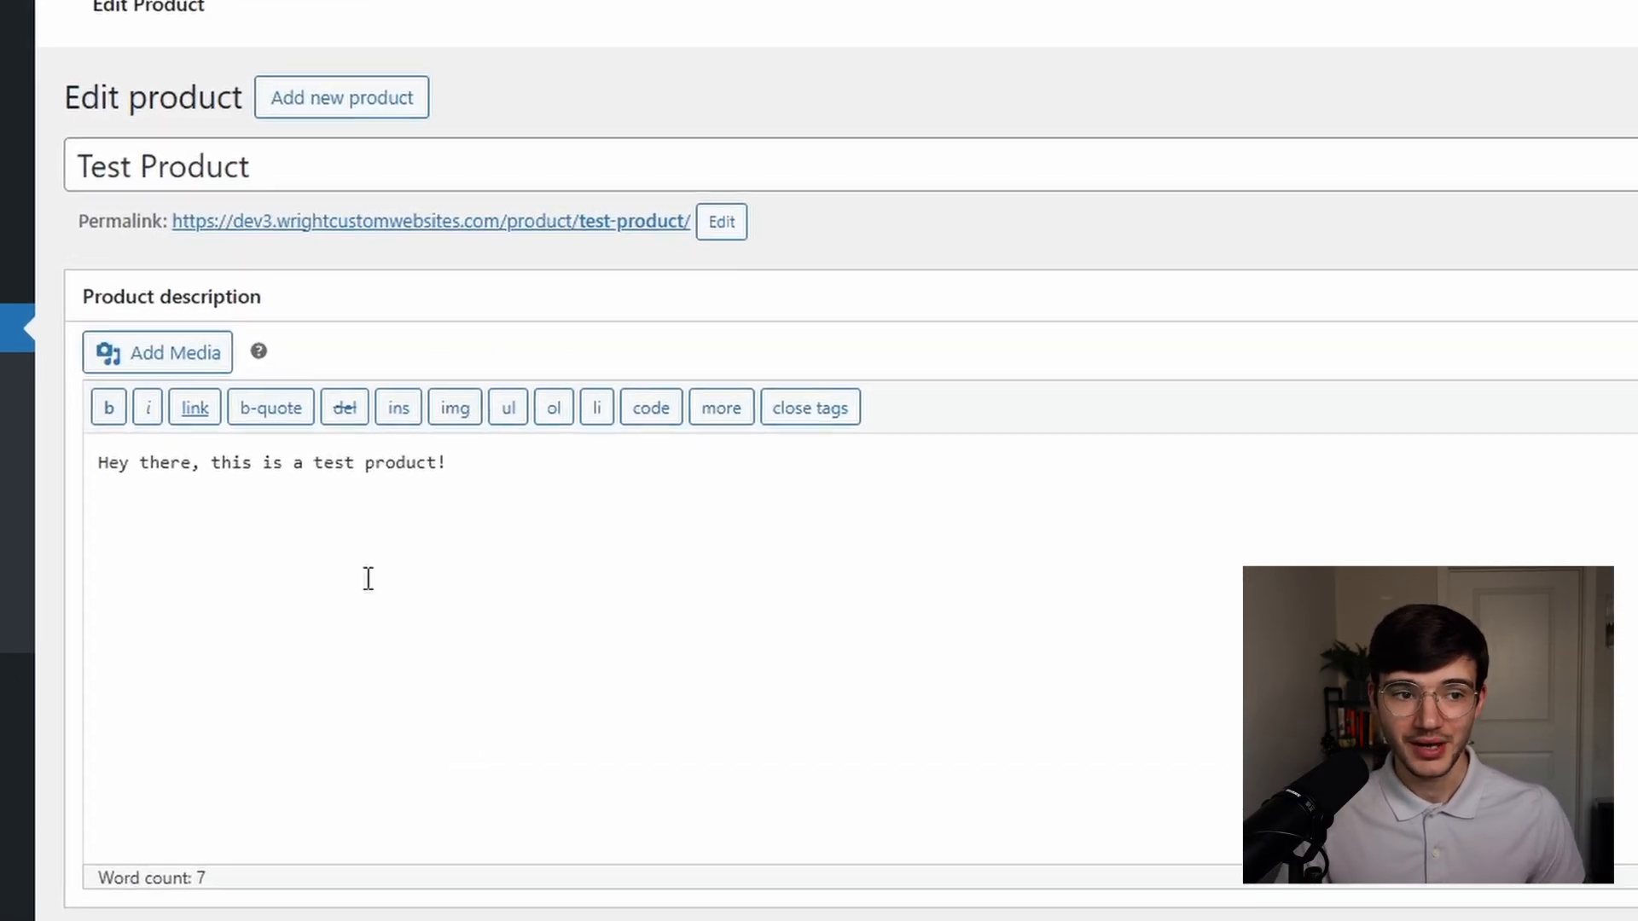
- Examine the product's title, description, and its General, Inventory, Linked Products and Attributes settings
{"action": "left_click", "coordinate": [325, 185]}
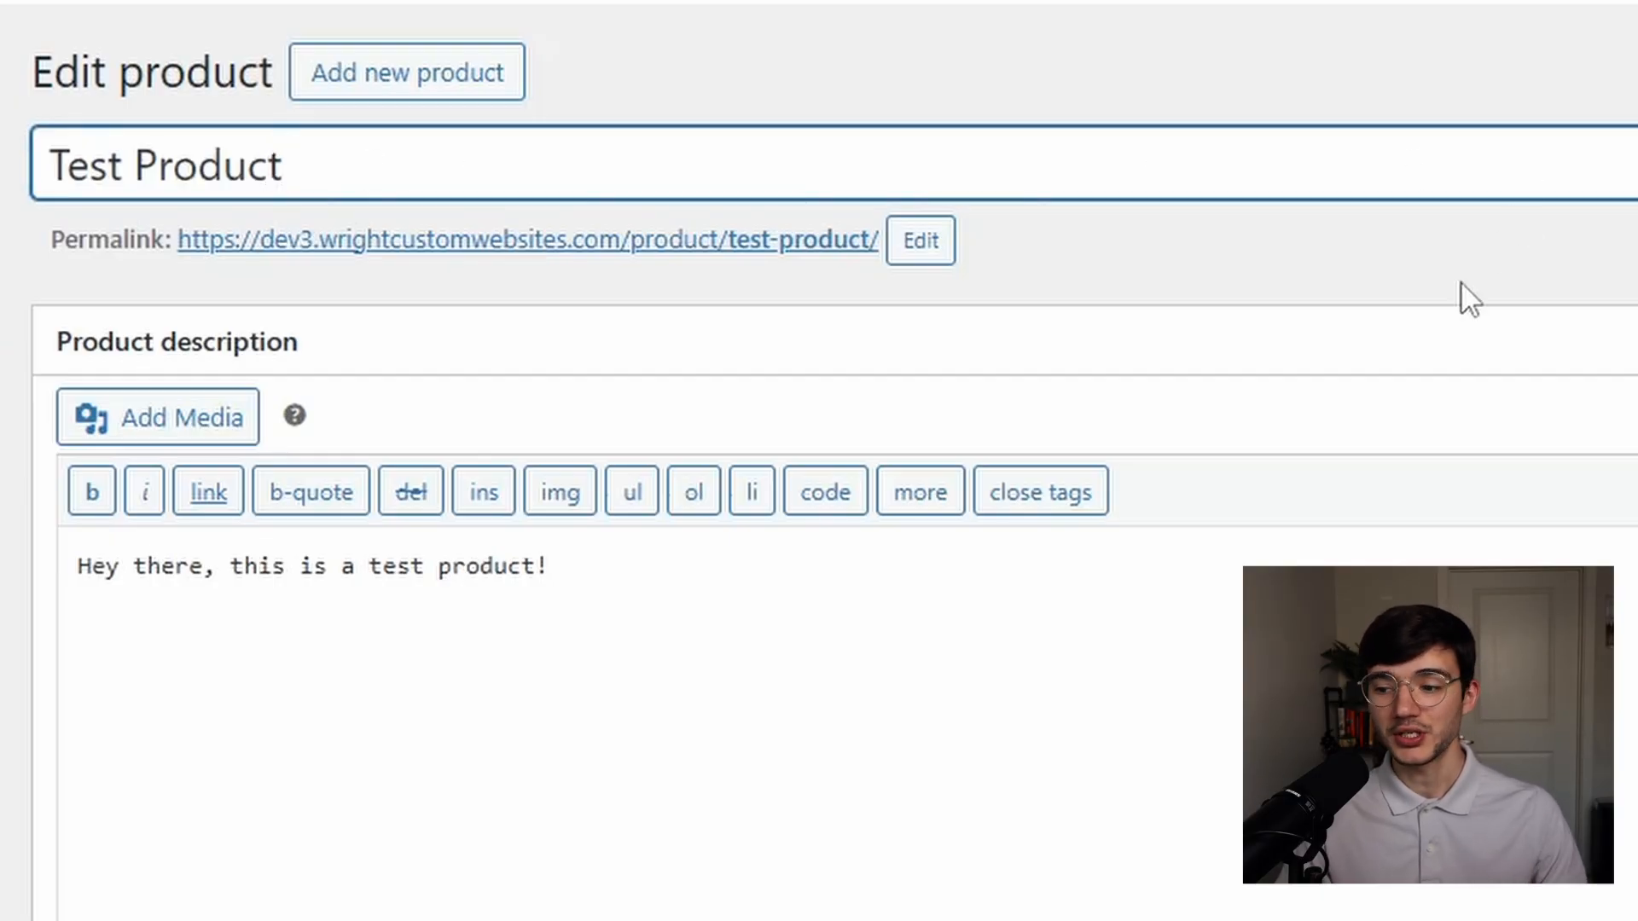
{"action": "left_click", "coordinate": [317, 566]}
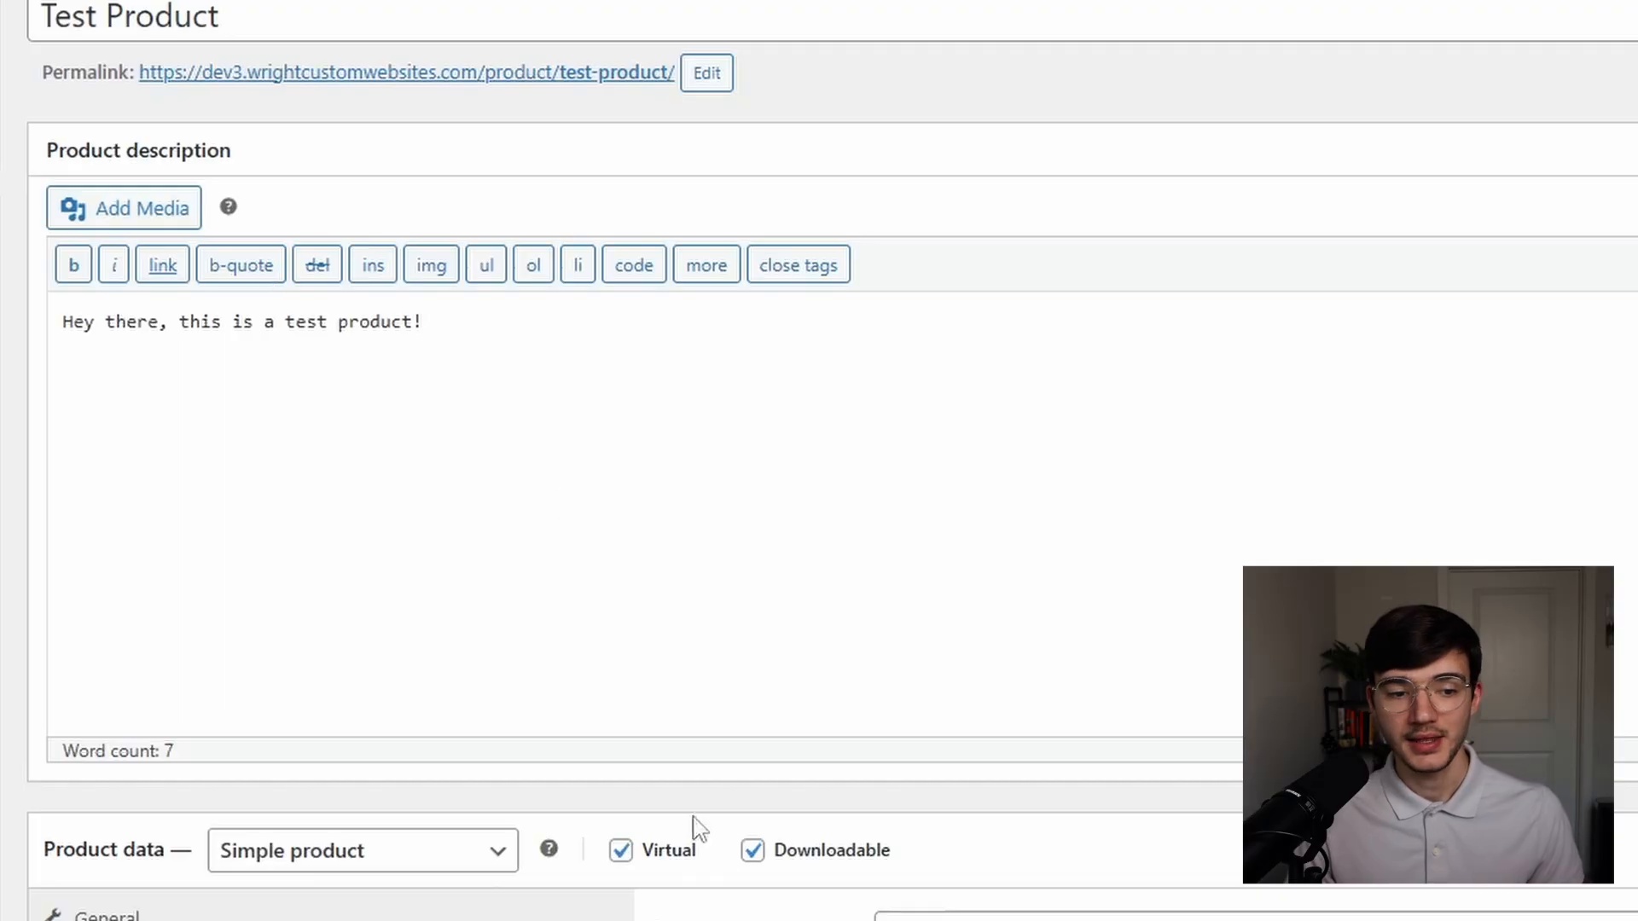
{"action": "scroll", "coordinate": [657, 757], "scroll_direction": "down", "scroll_amount": 3}
{"action": "scroll", "coordinate": [607, 746], "scroll_direction": "down", "scroll_amount": 3}
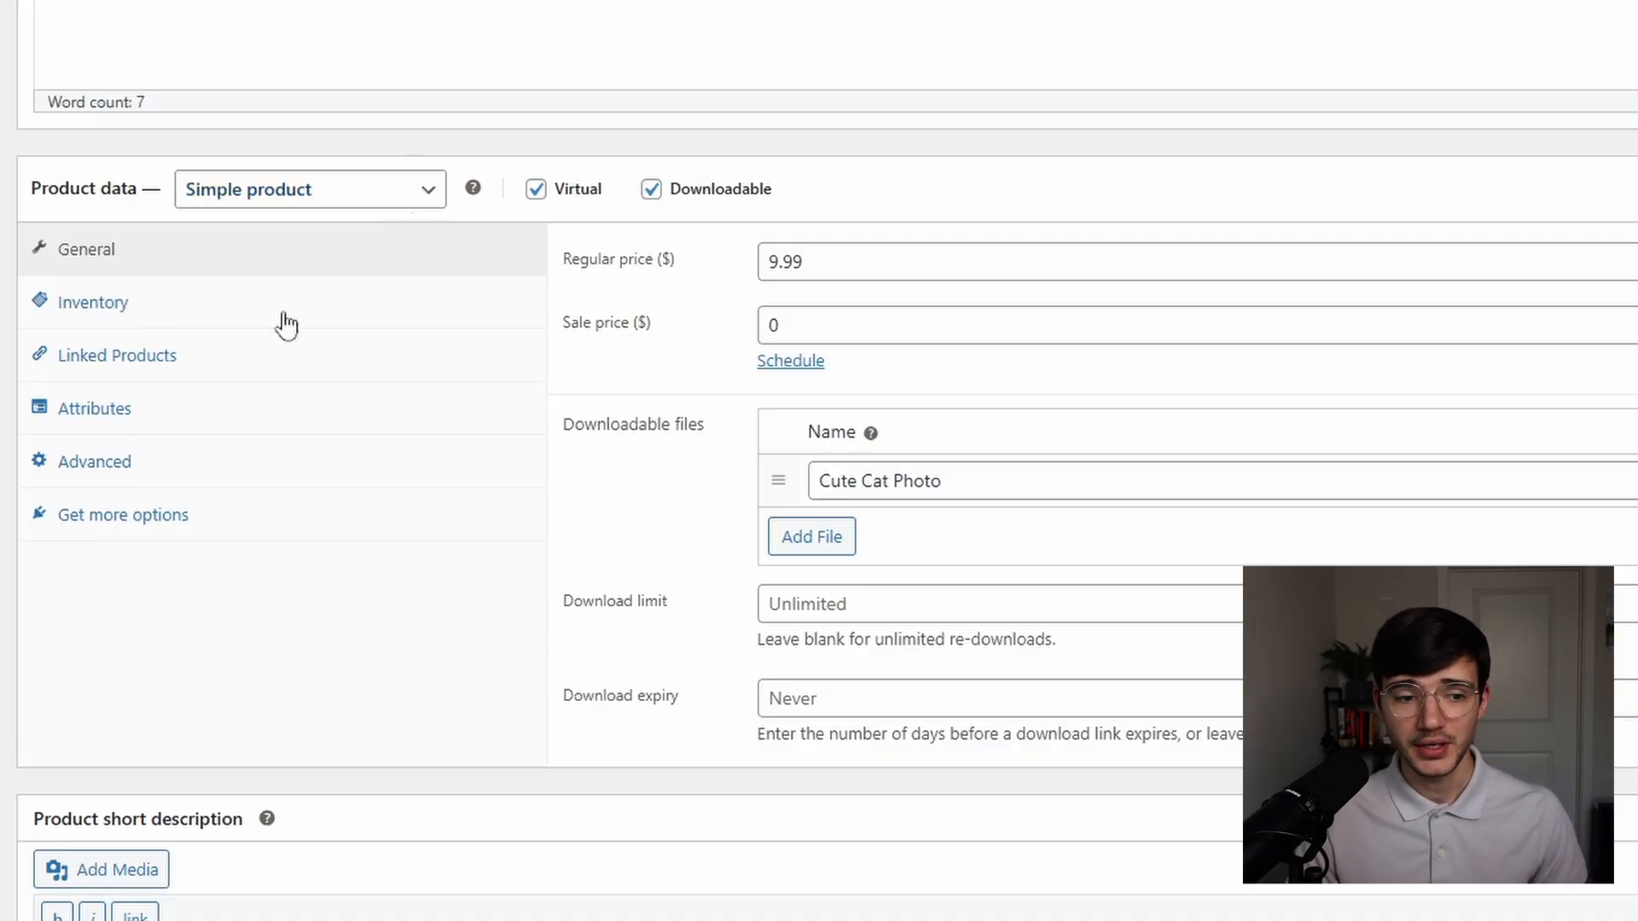
{"action": "left_click", "coordinate": [124, 317]}
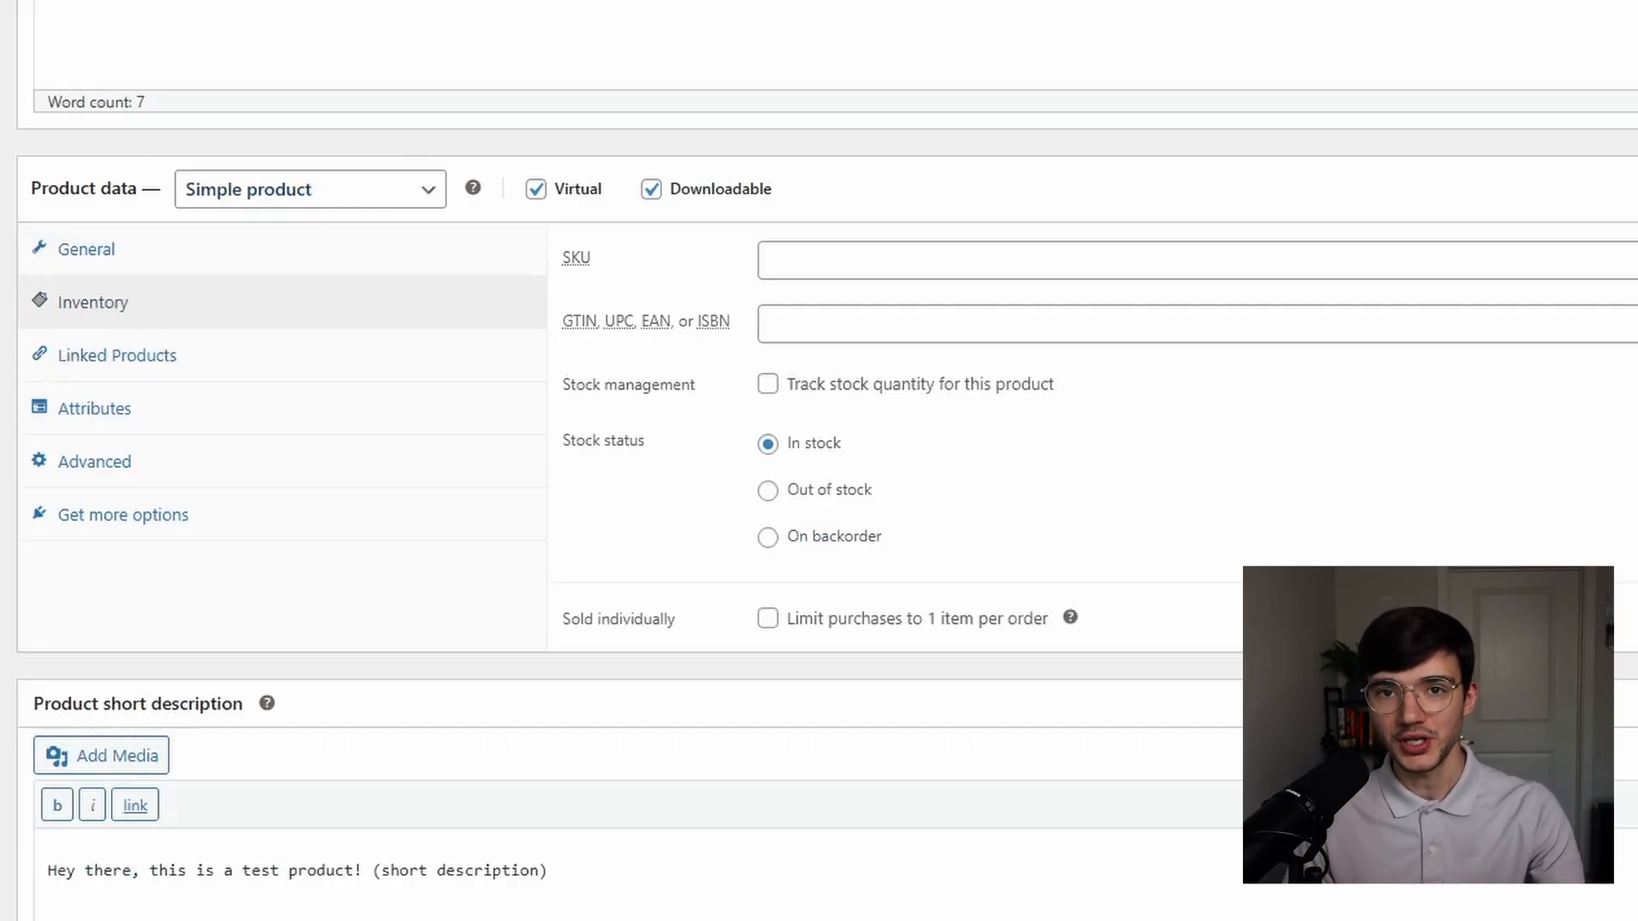
{"action": "left_click", "coordinate": [282, 420]}
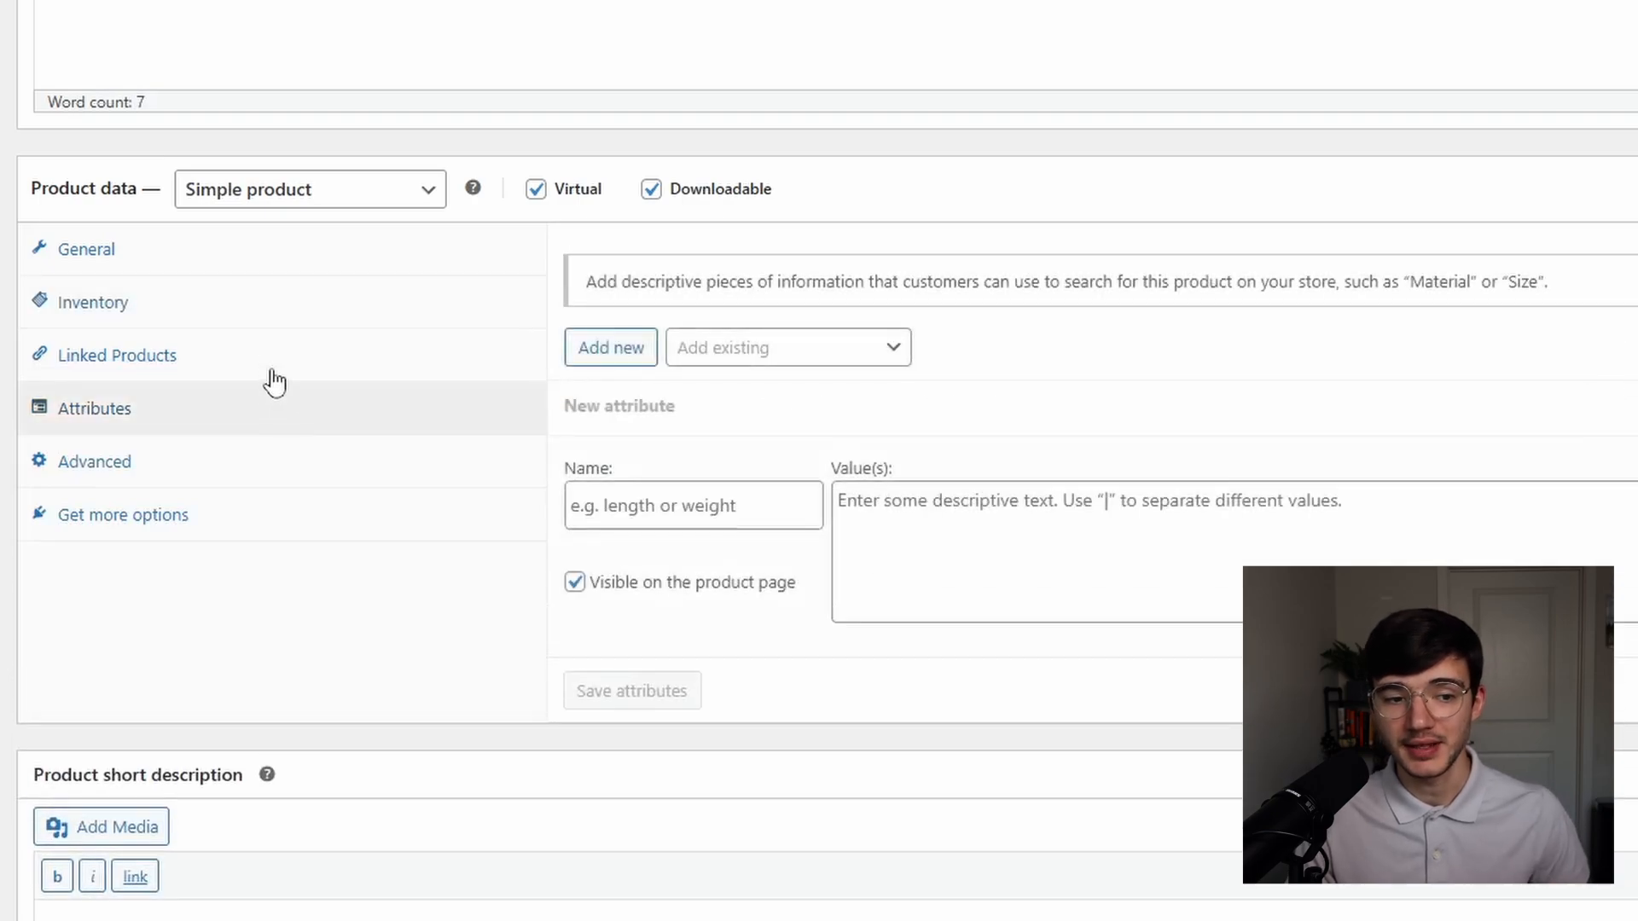
{"action": "left_click", "coordinate": [272, 365]}
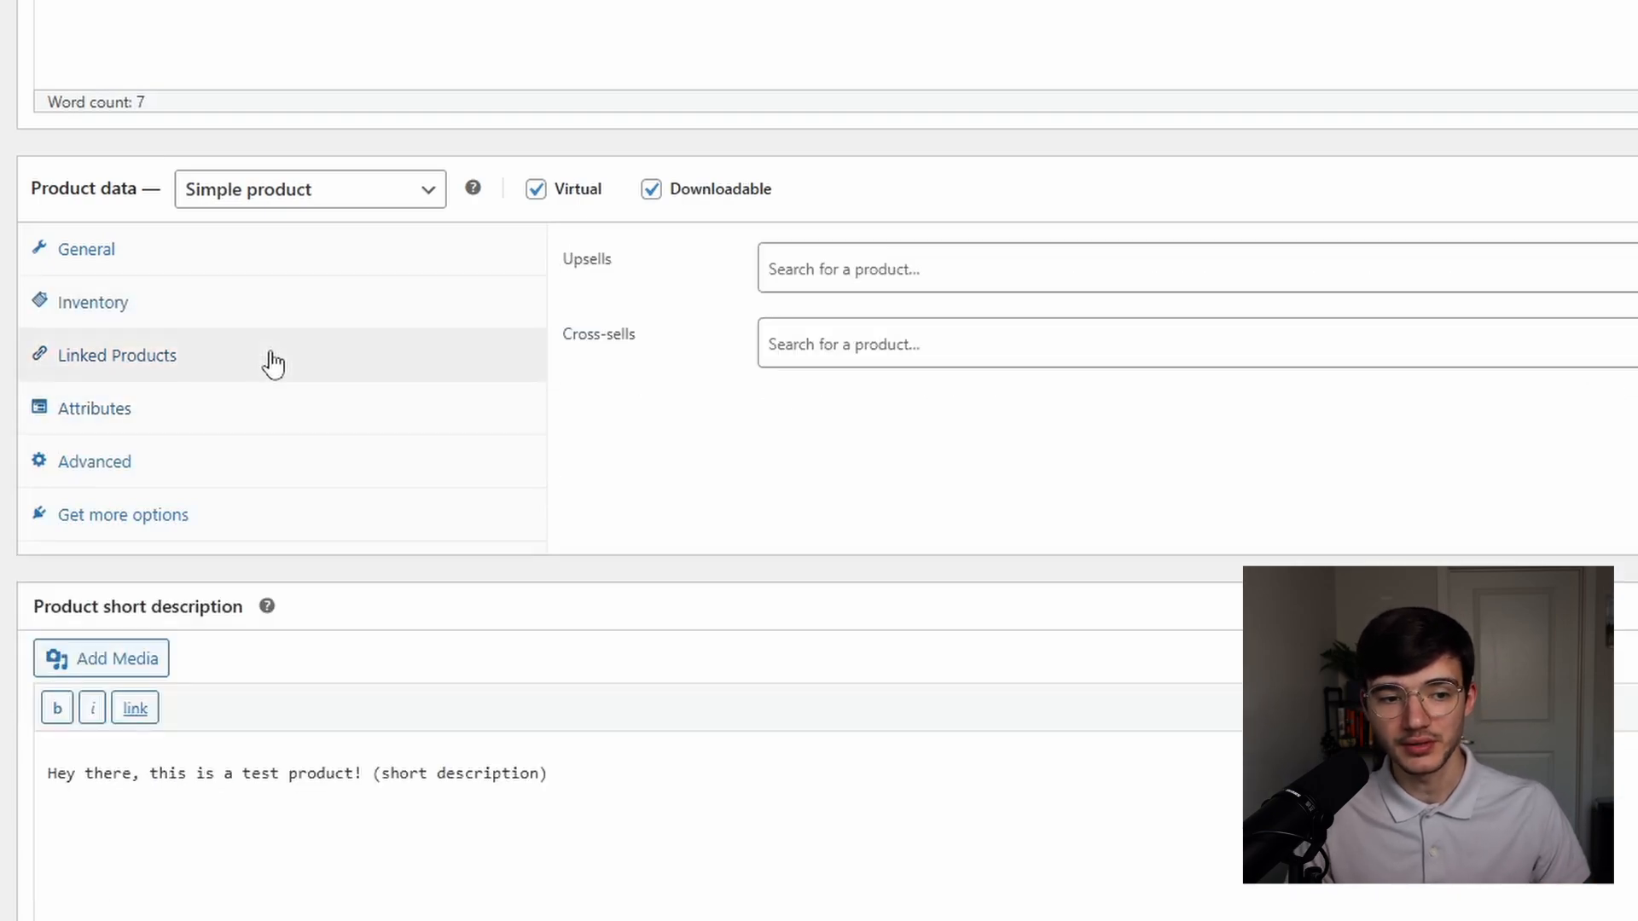
{"action": "left_click", "coordinate": [160, 299]}
{"action": "left_click", "coordinate": [153, 256]}
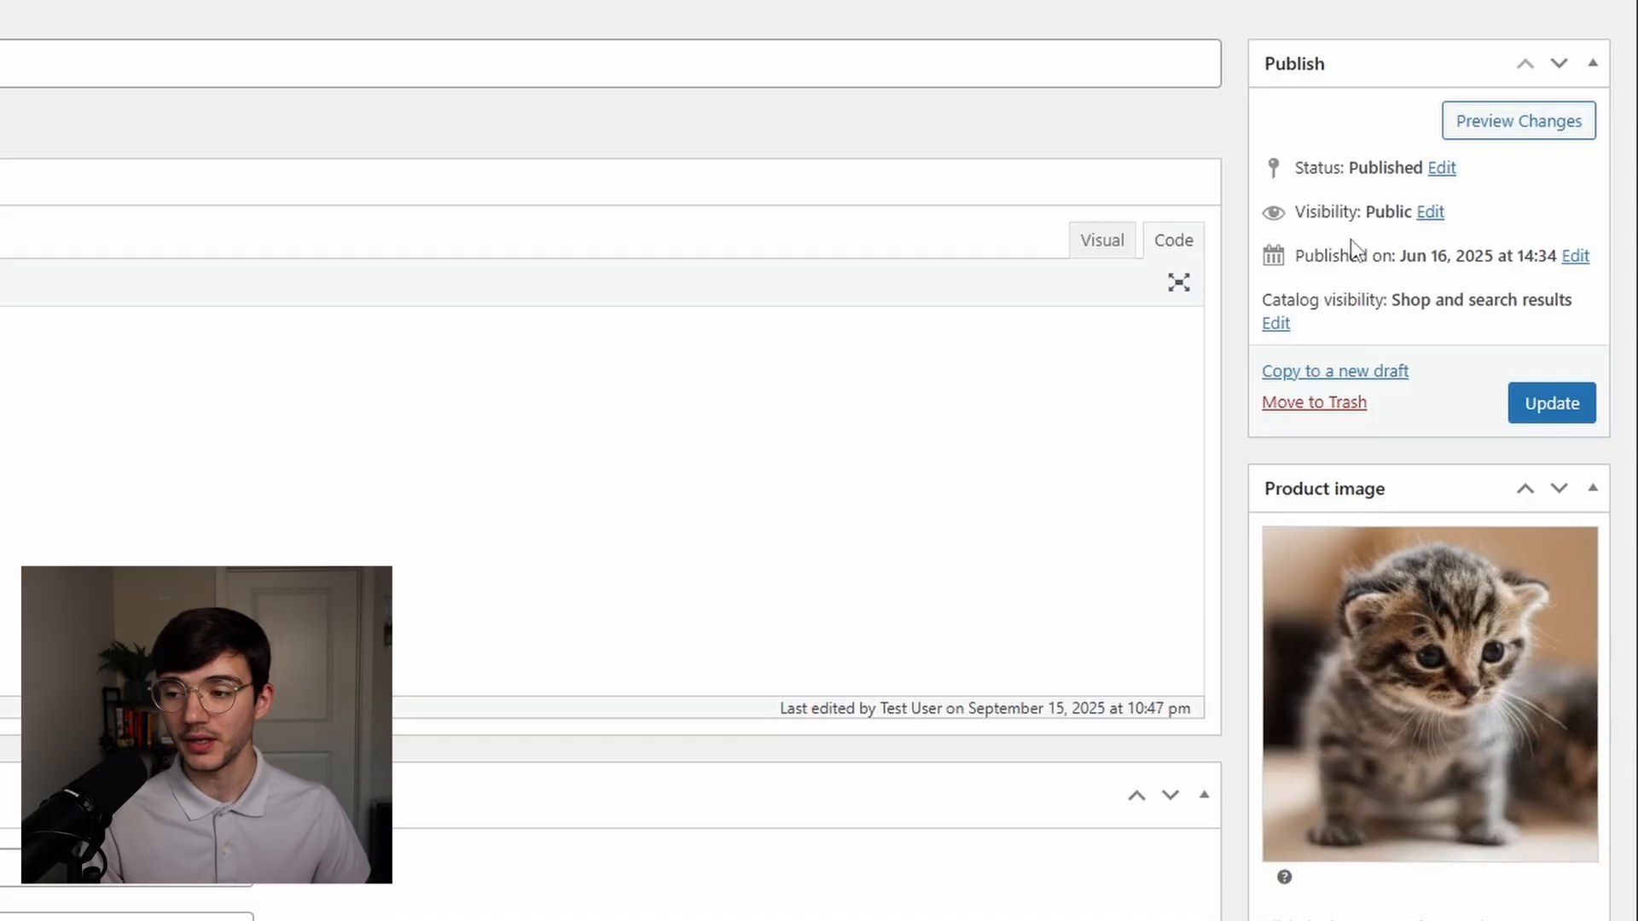
- Set Test Product's status to Draft and review its image, categories, tags and brands
{"action": "left_click", "coordinate": [1442, 170]}
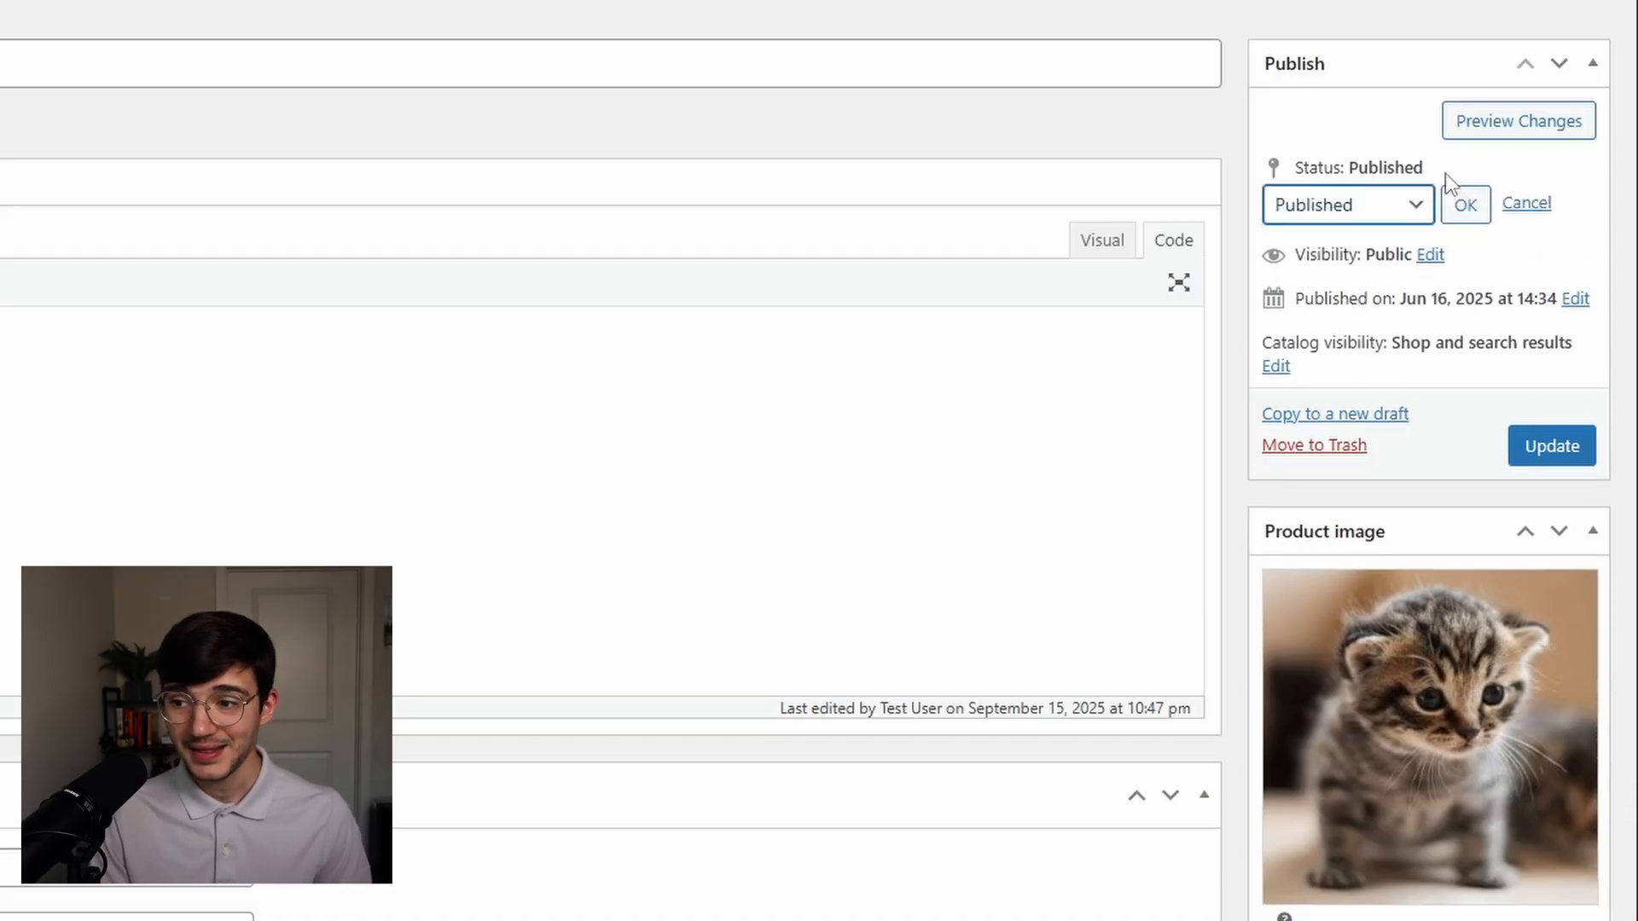
{"action": "left_click", "coordinate": [1408, 218]}
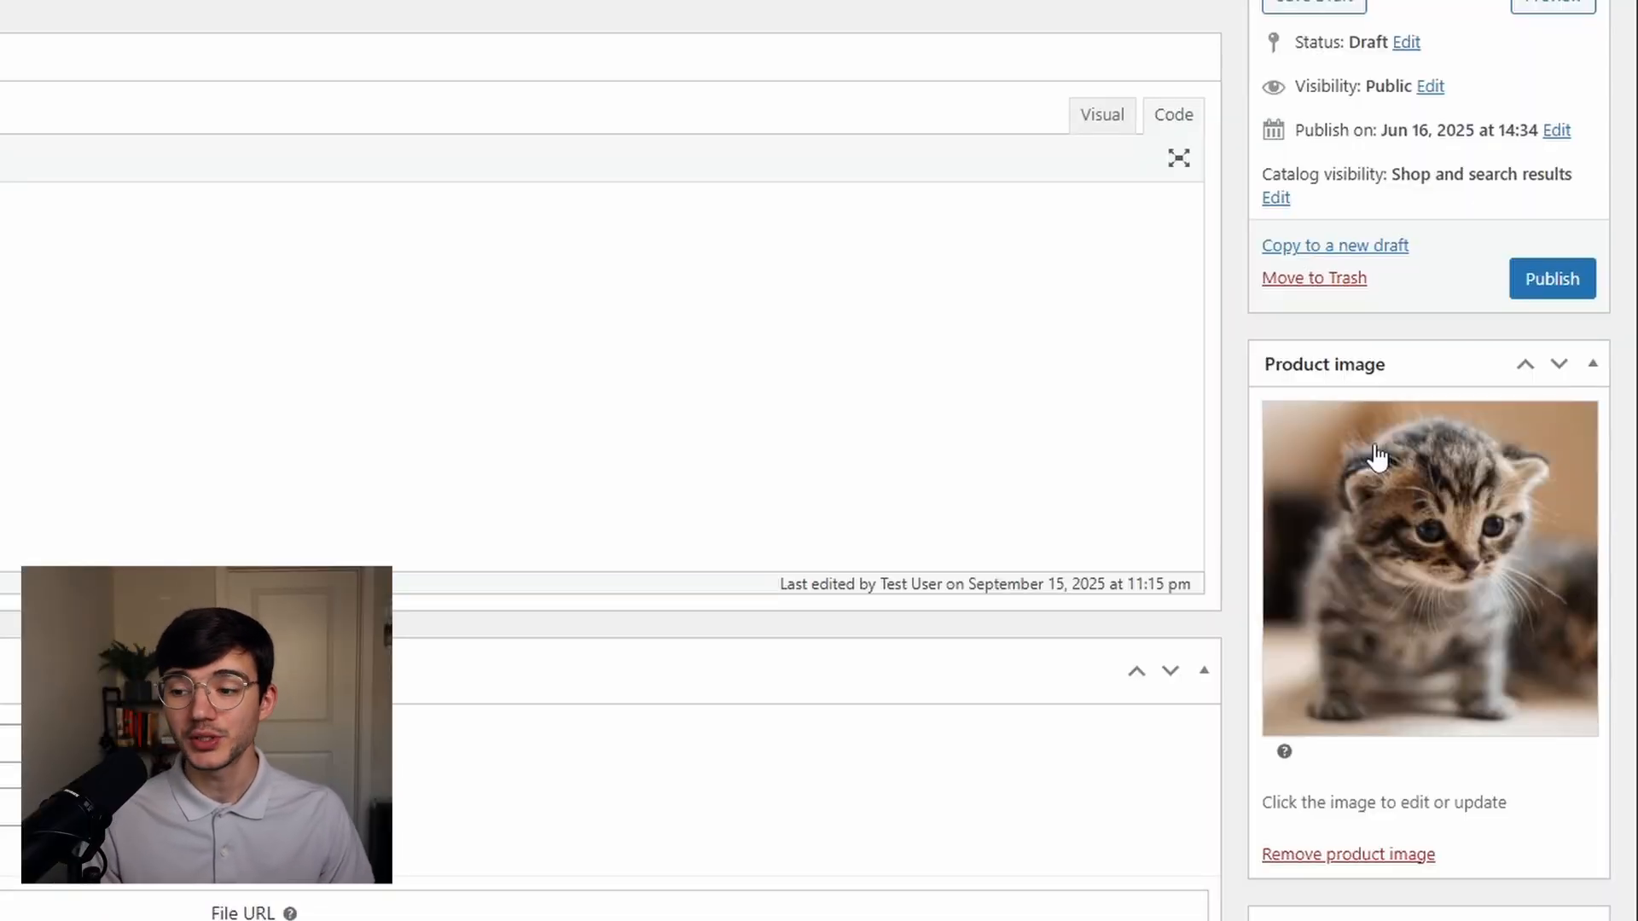
{"action": "scroll", "coordinate": [1579, 884], "scroll_direction": "down", "scroll_amount": 7}
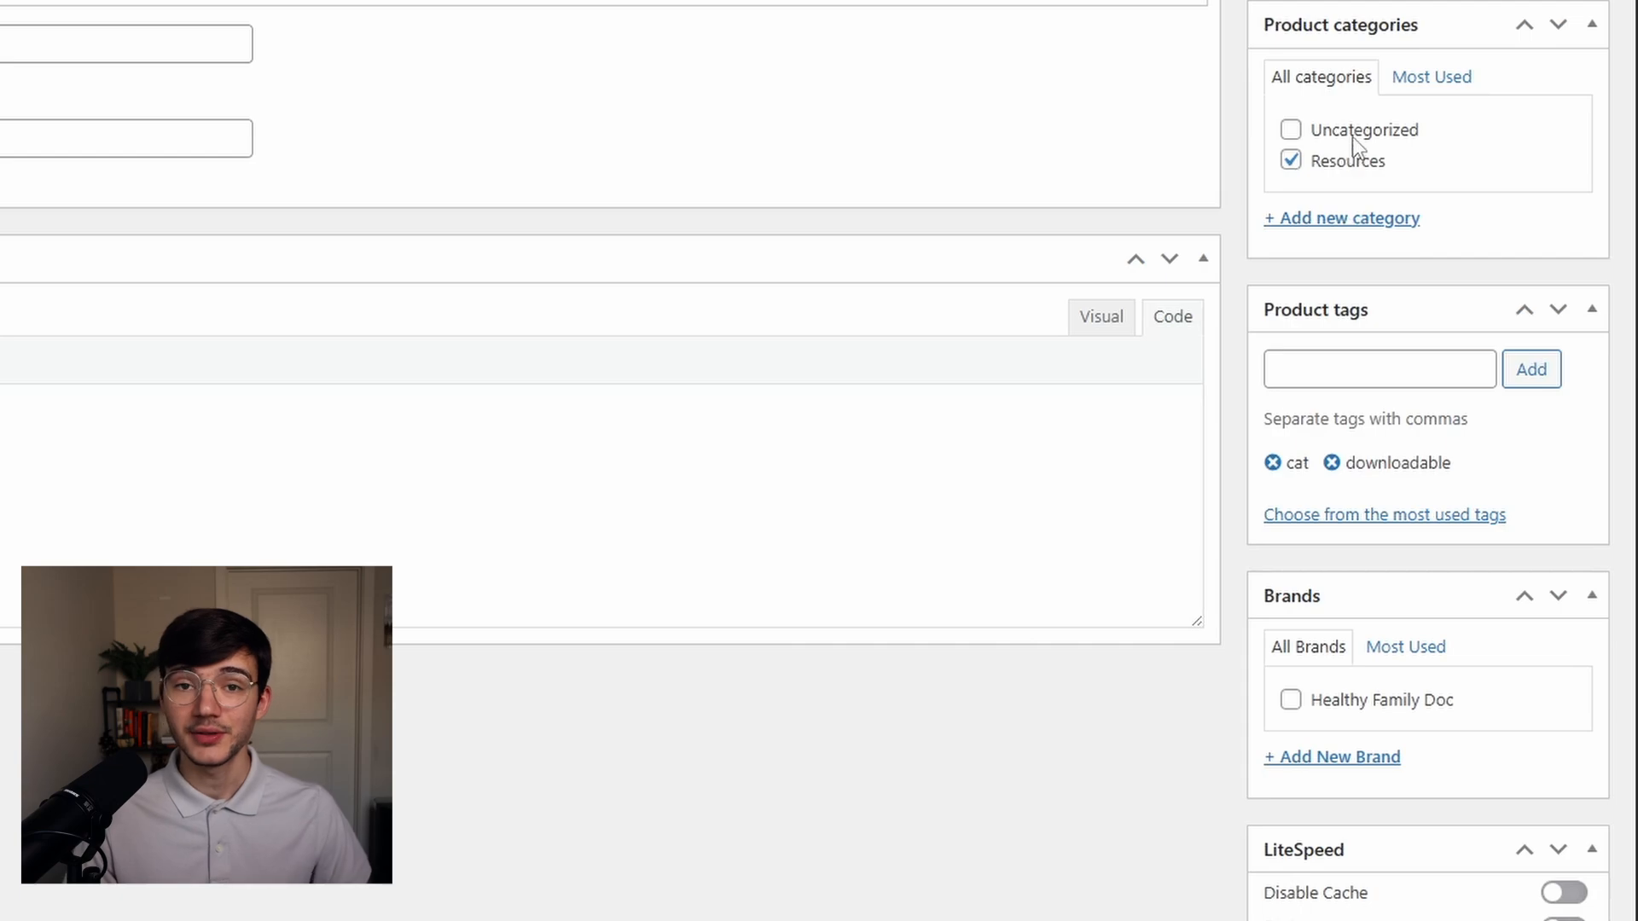
{"action": "scroll", "coordinate": [1345, 150], "scroll_direction": "down", "scroll_amount": 12}
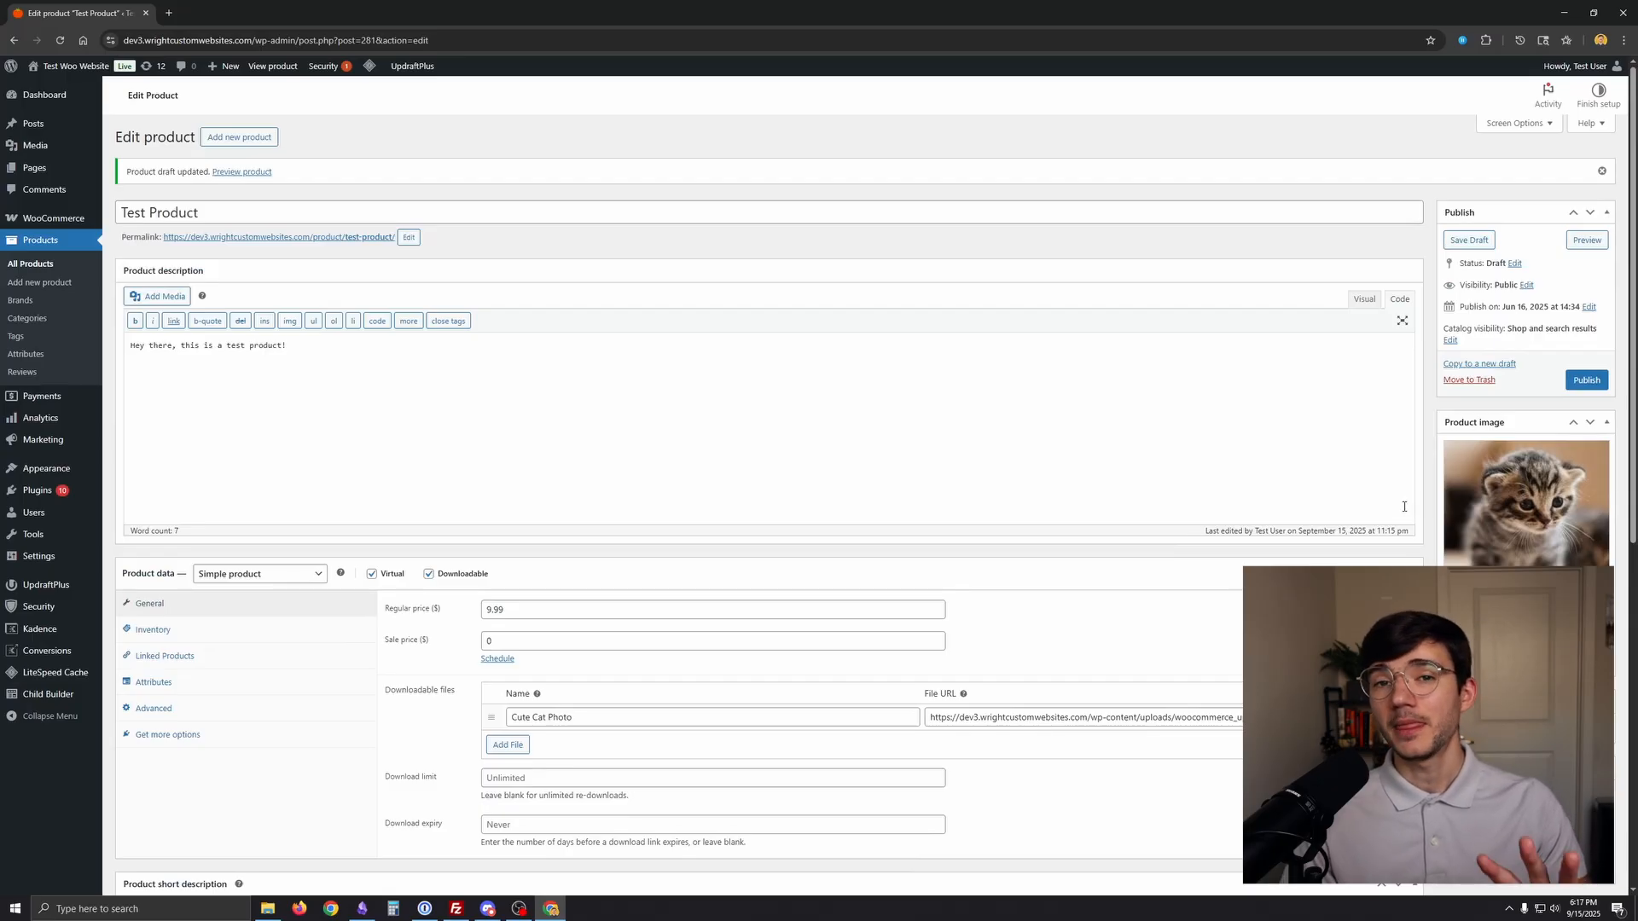
{"action": "scroll", "coordinate": [1404, 500], "scroll_direction": "down", "scroll_amount": 5}
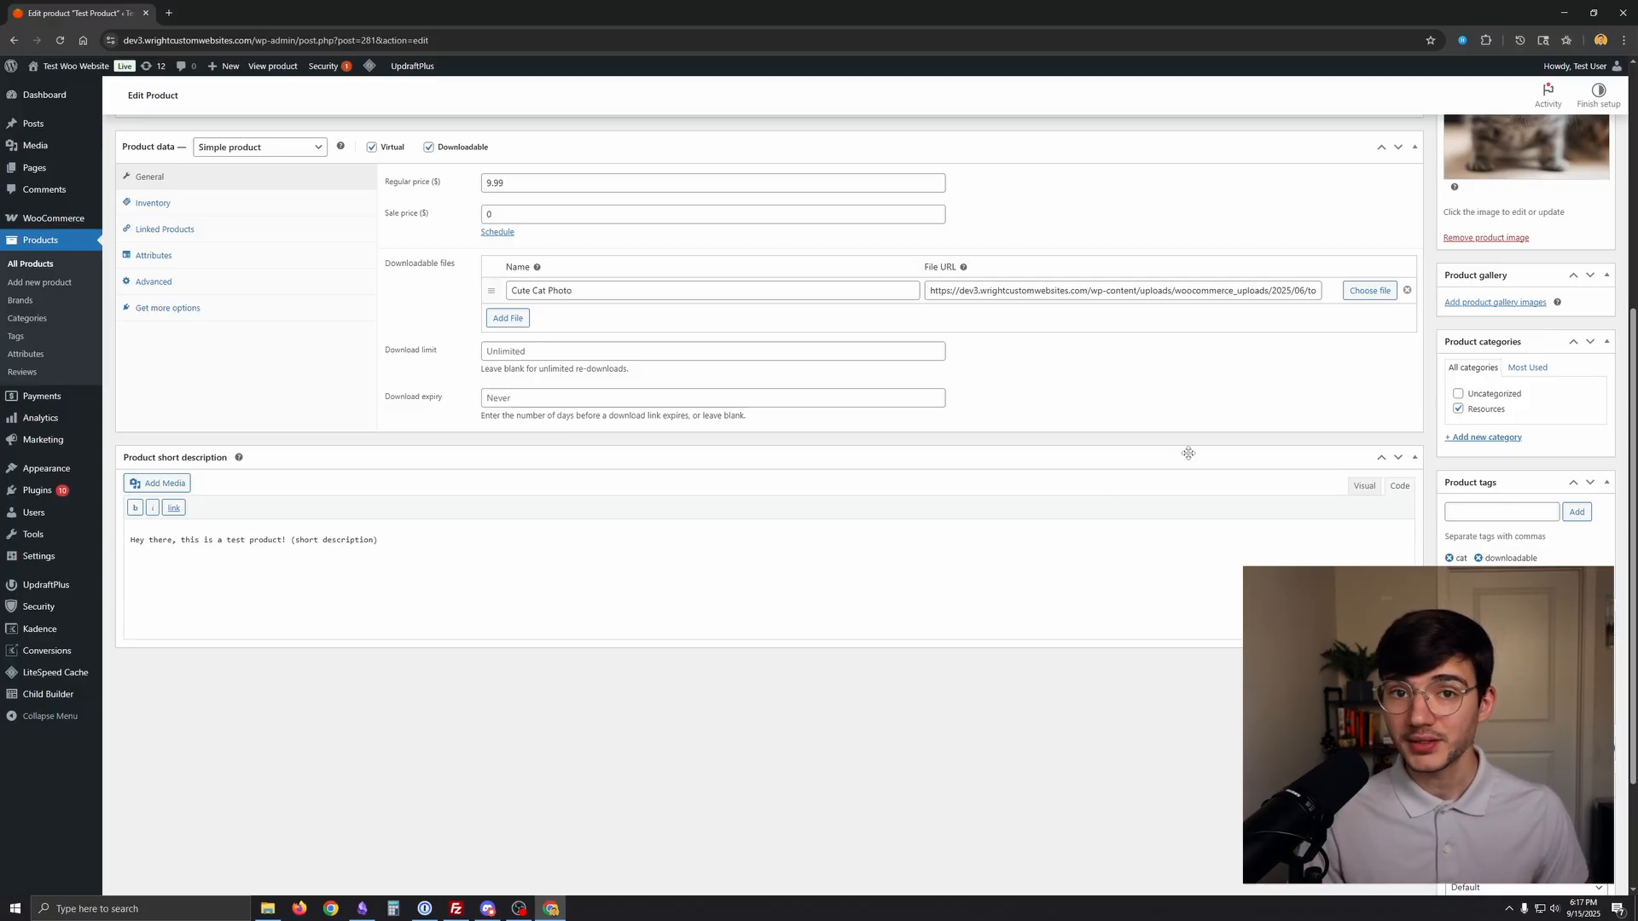
{"action": "scroll", "coordinate": [1103, 475], "scroll_direction": "up", "scroll_amount": 5}
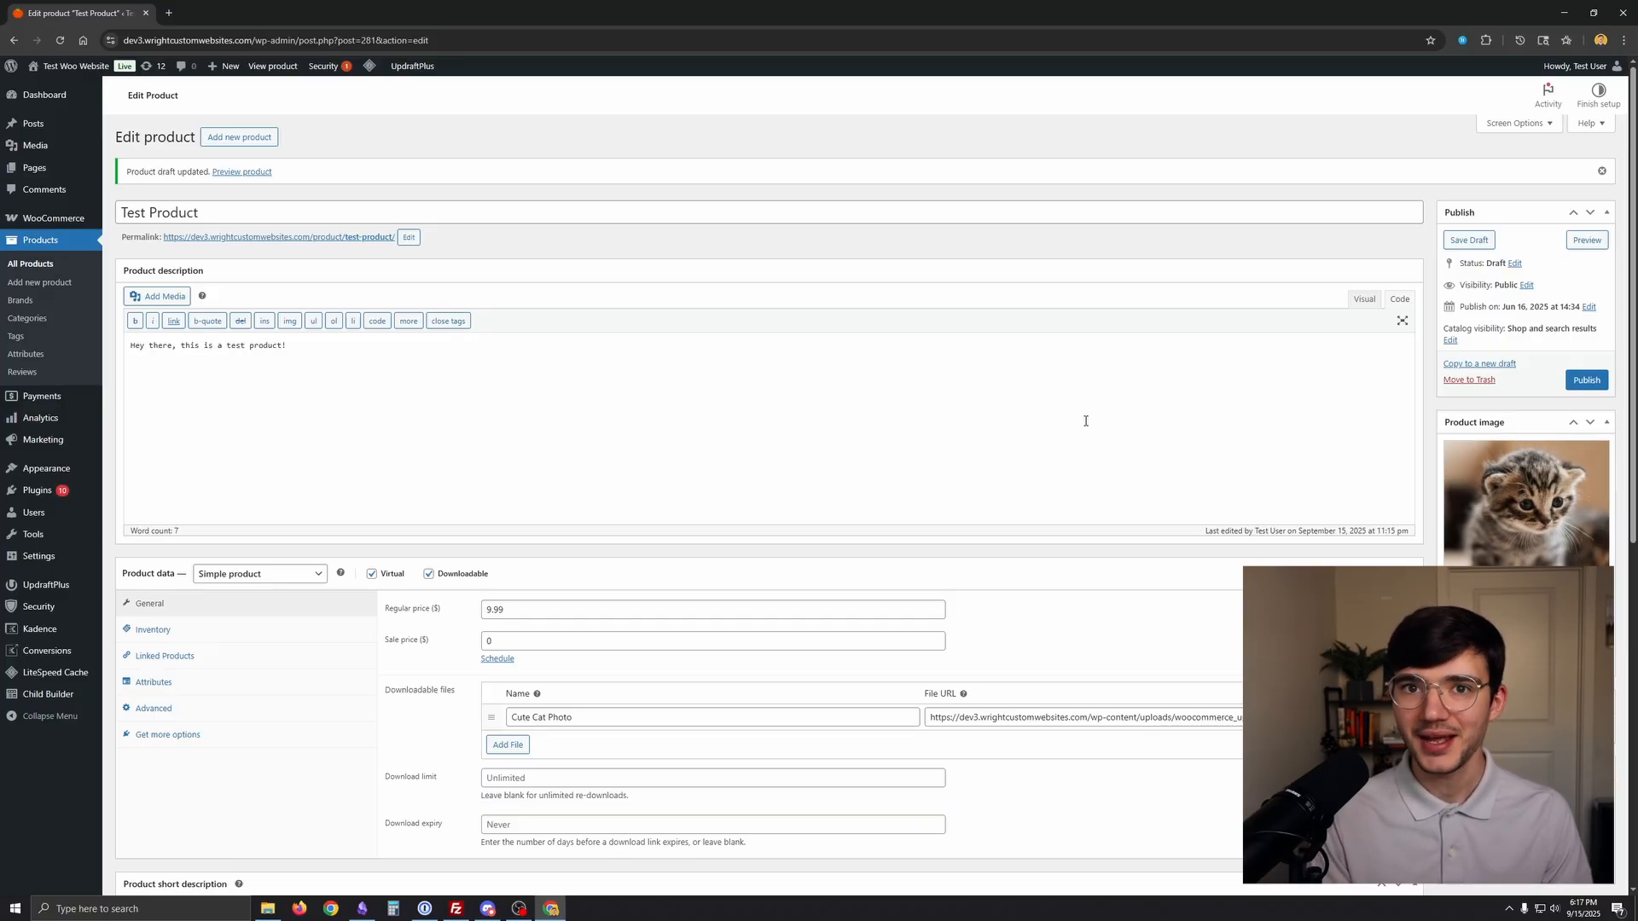
- Mark the simple product as Virtual and Downloadable, and add another downloadable file row
{"action": "scroll", "coordinate": [381, 512], "scroll_direction": "down", "scroll_amount": 3}
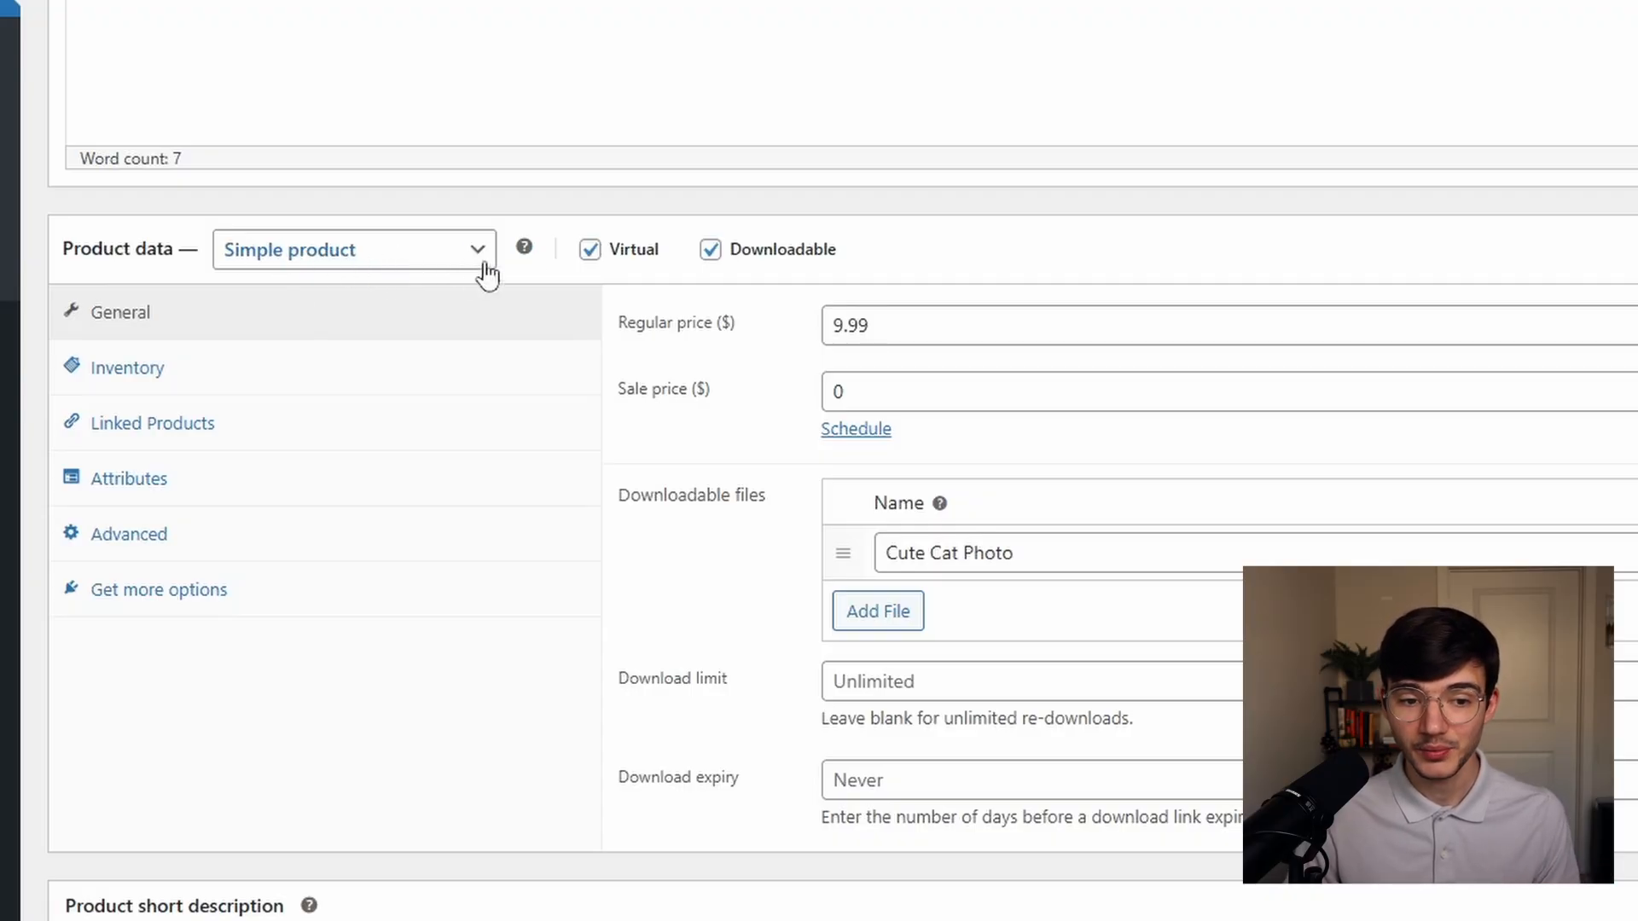
{"action": "mouse_move", "coordinate": [524, 250]}
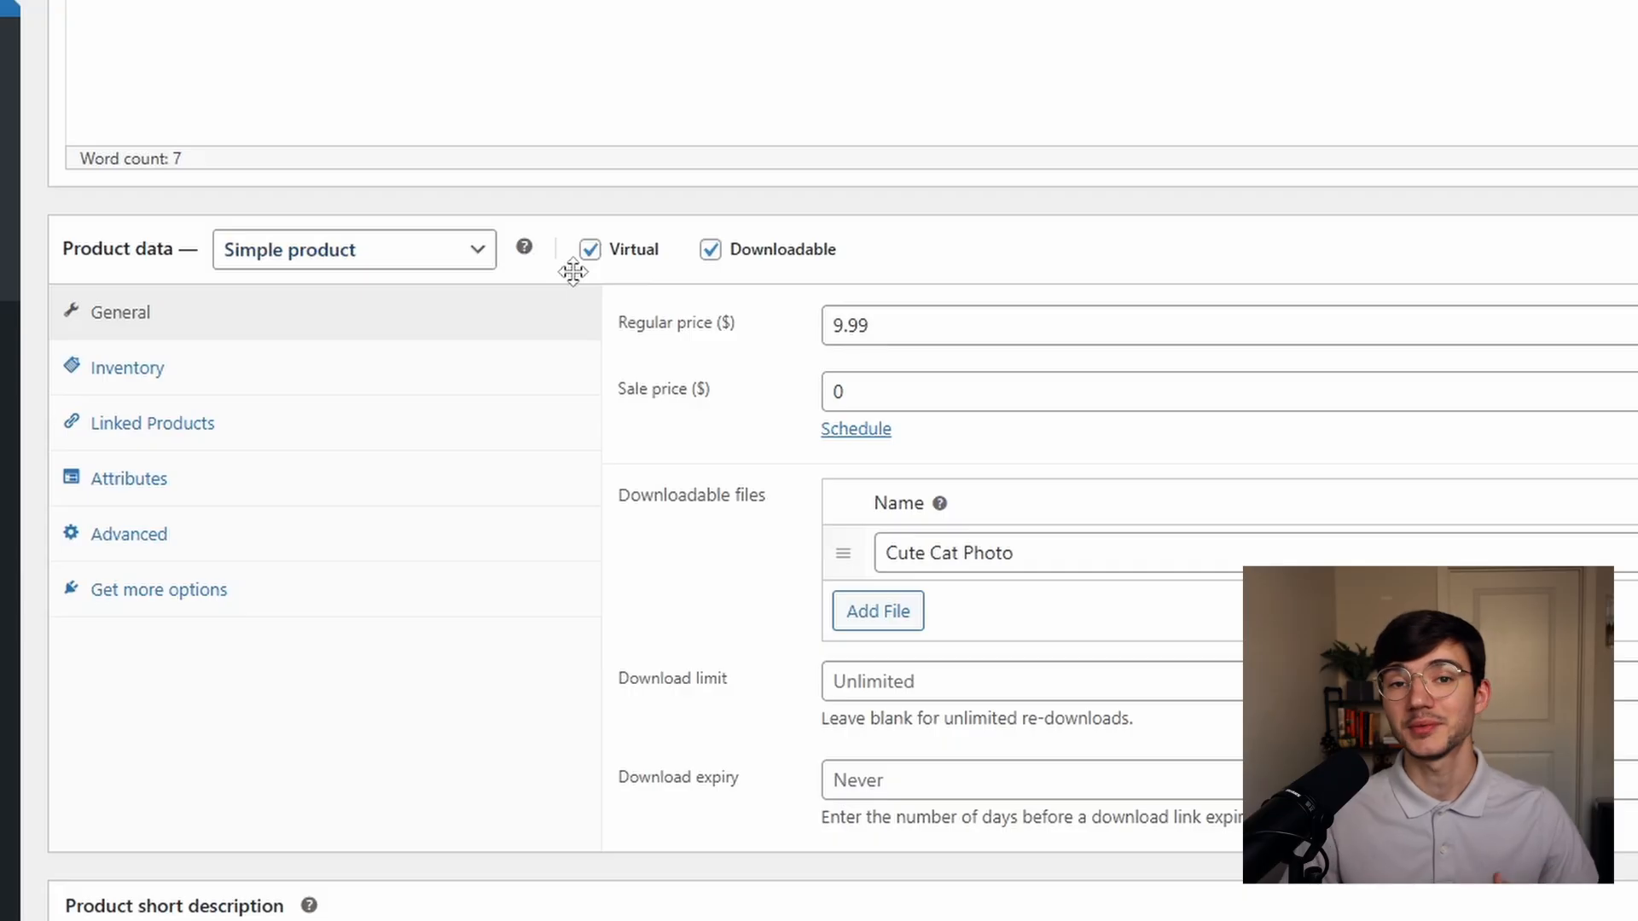
{"action": "left_click", "coordinate": [455, 270]}
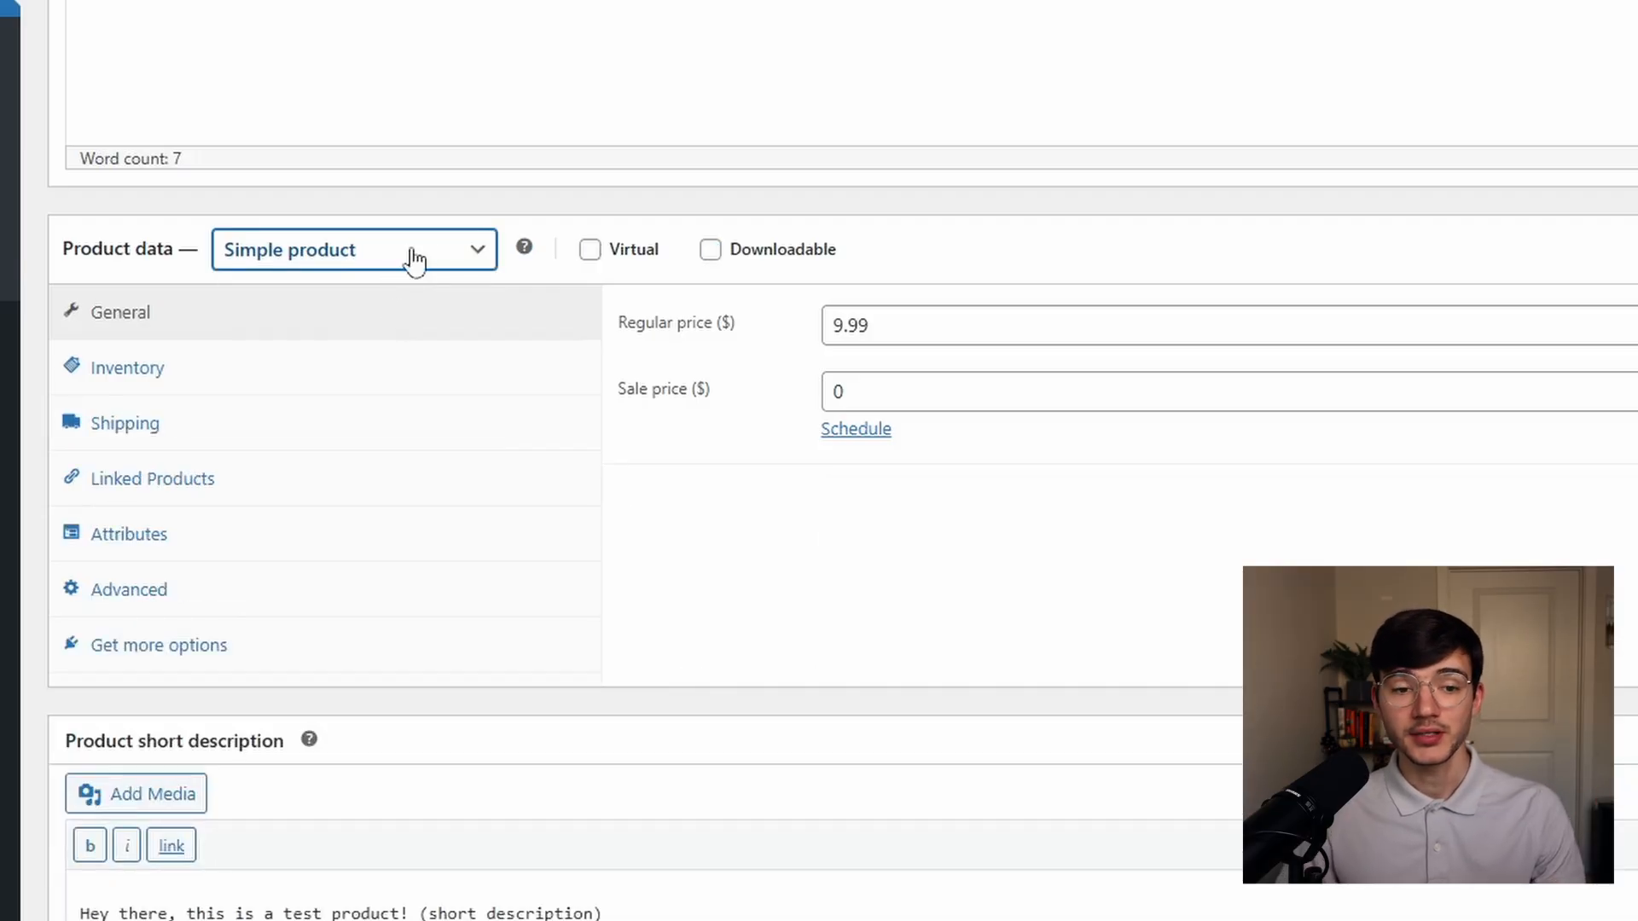
{"action": "mouse_move", "coordinate": [667, 267]}
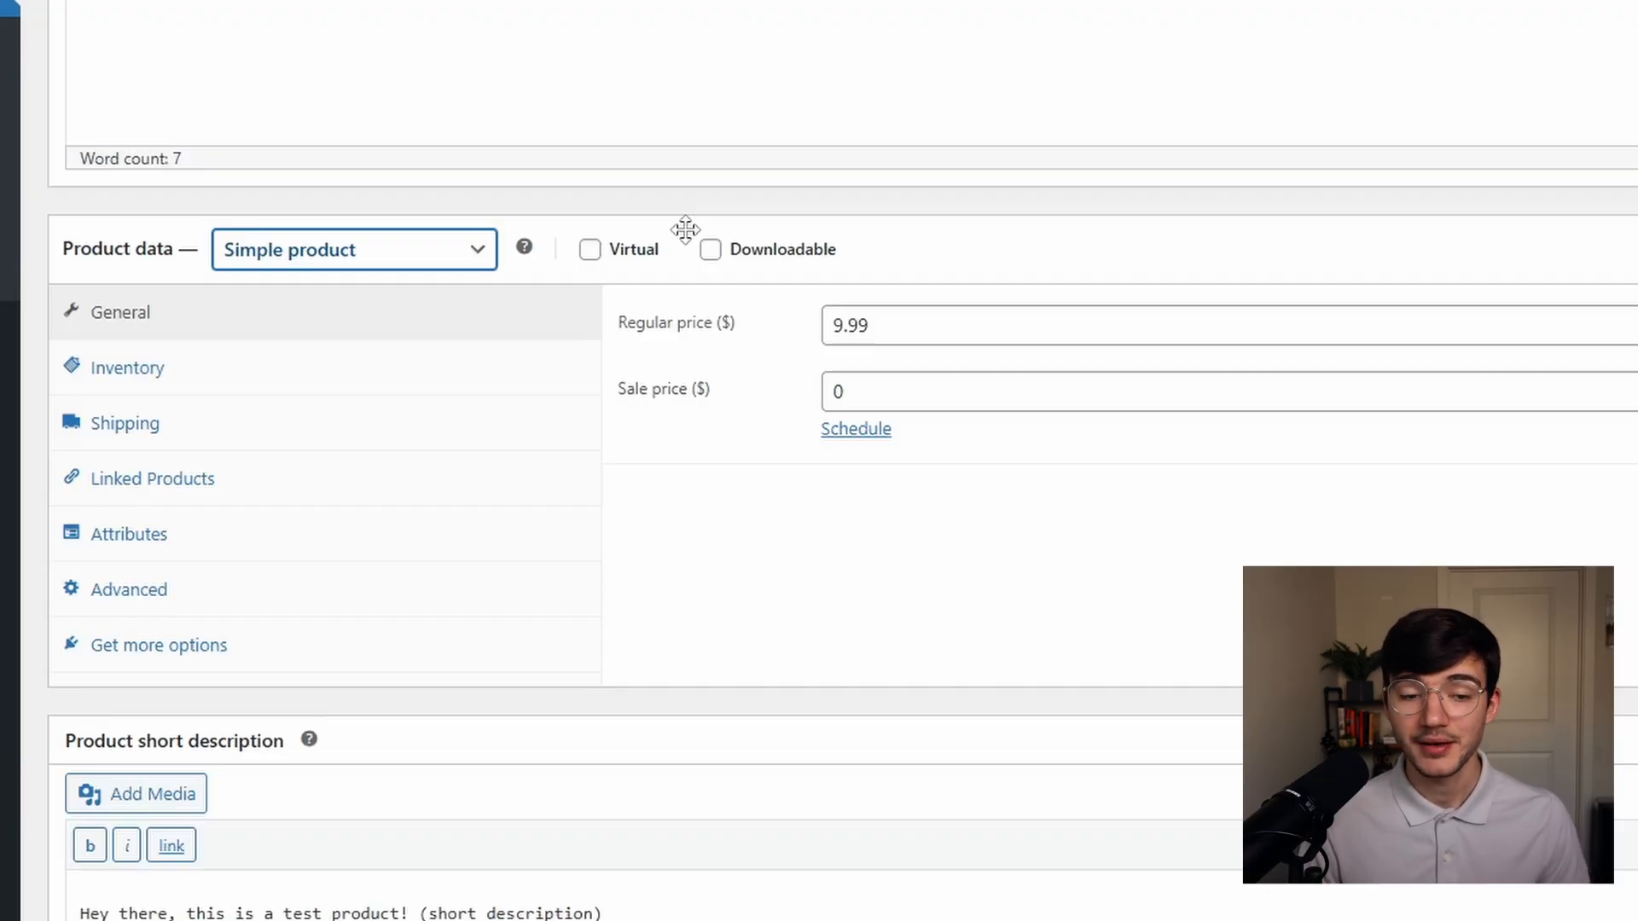
{"action": "left_click", "coordinate": [589, 250]}
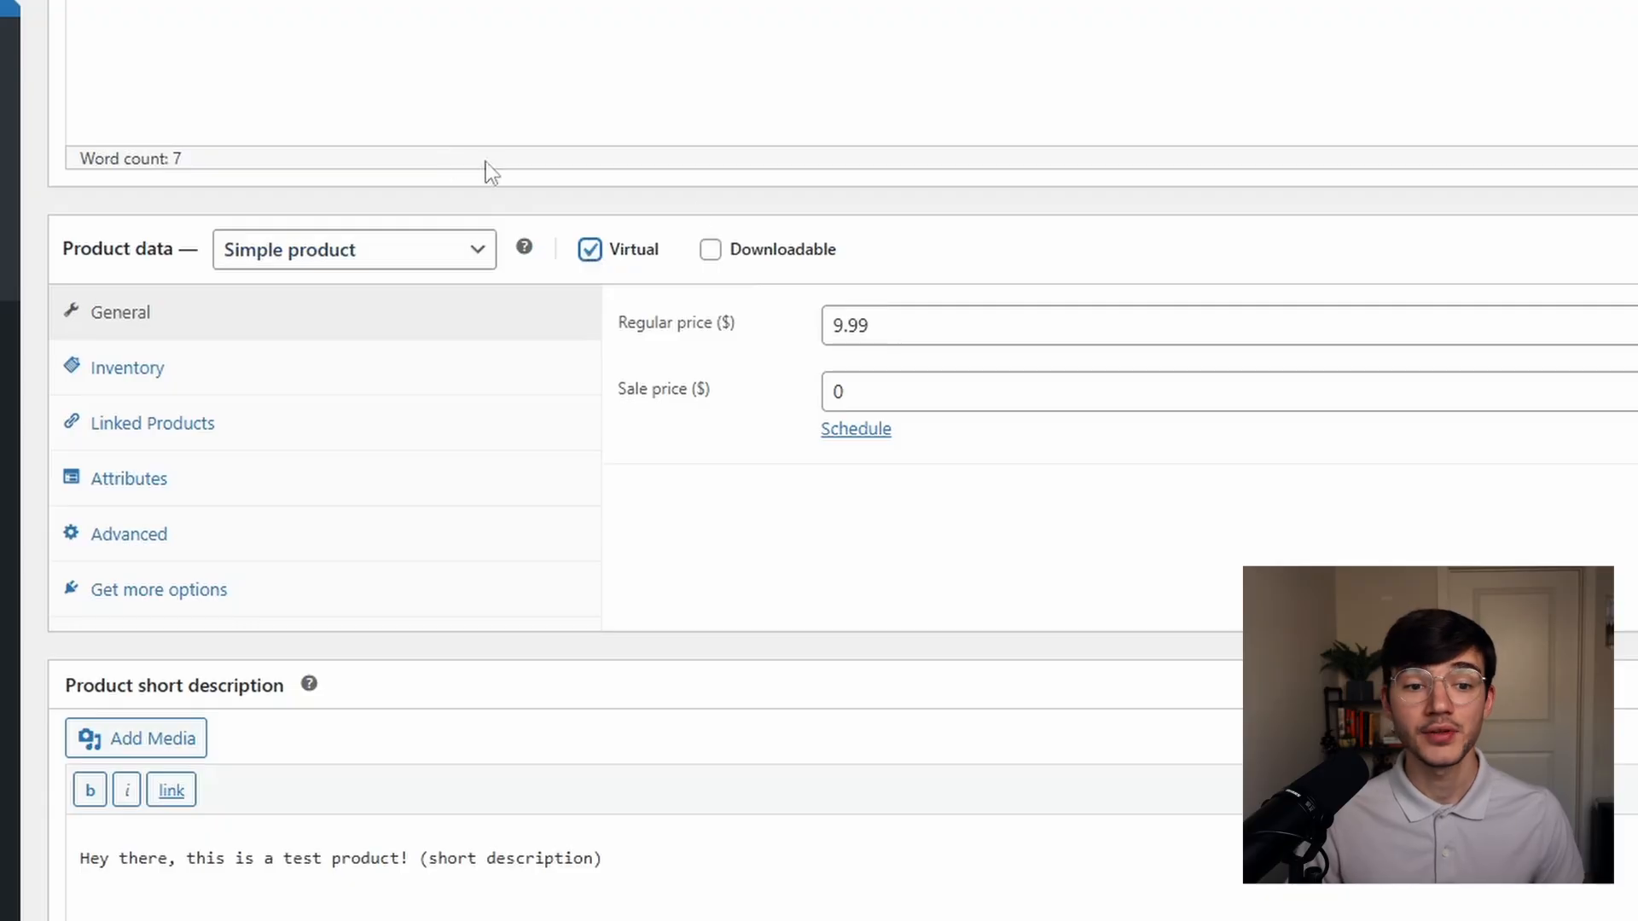
{"action": "left_click", "coordinate": [711, 250]}
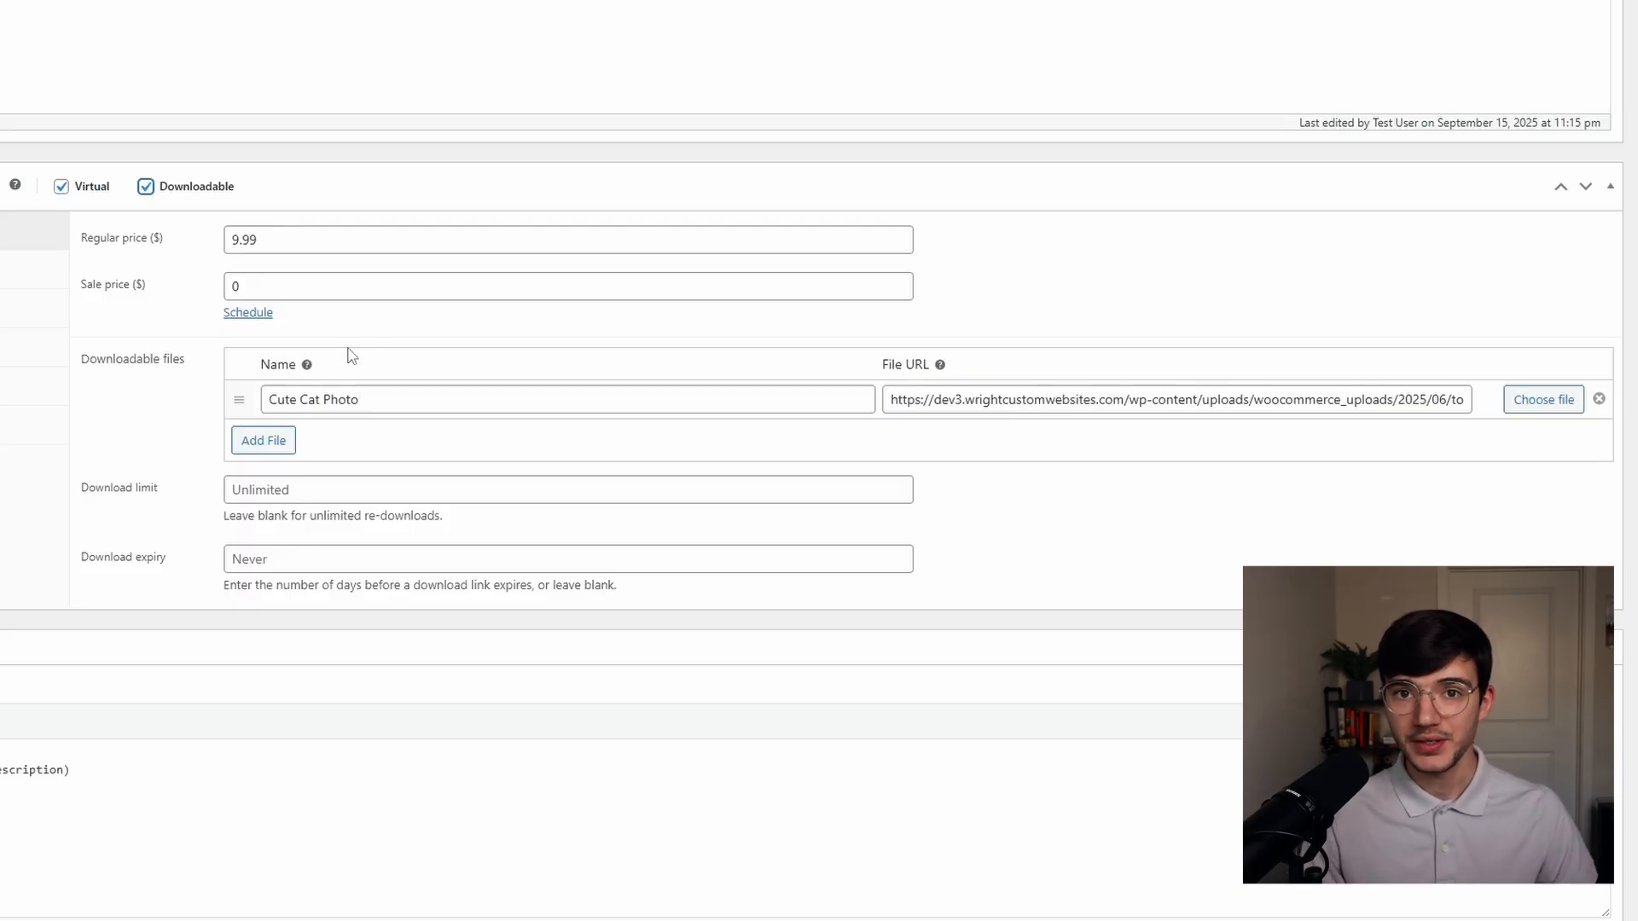
{"action": "left_click", "coordinate": [264, 444]}
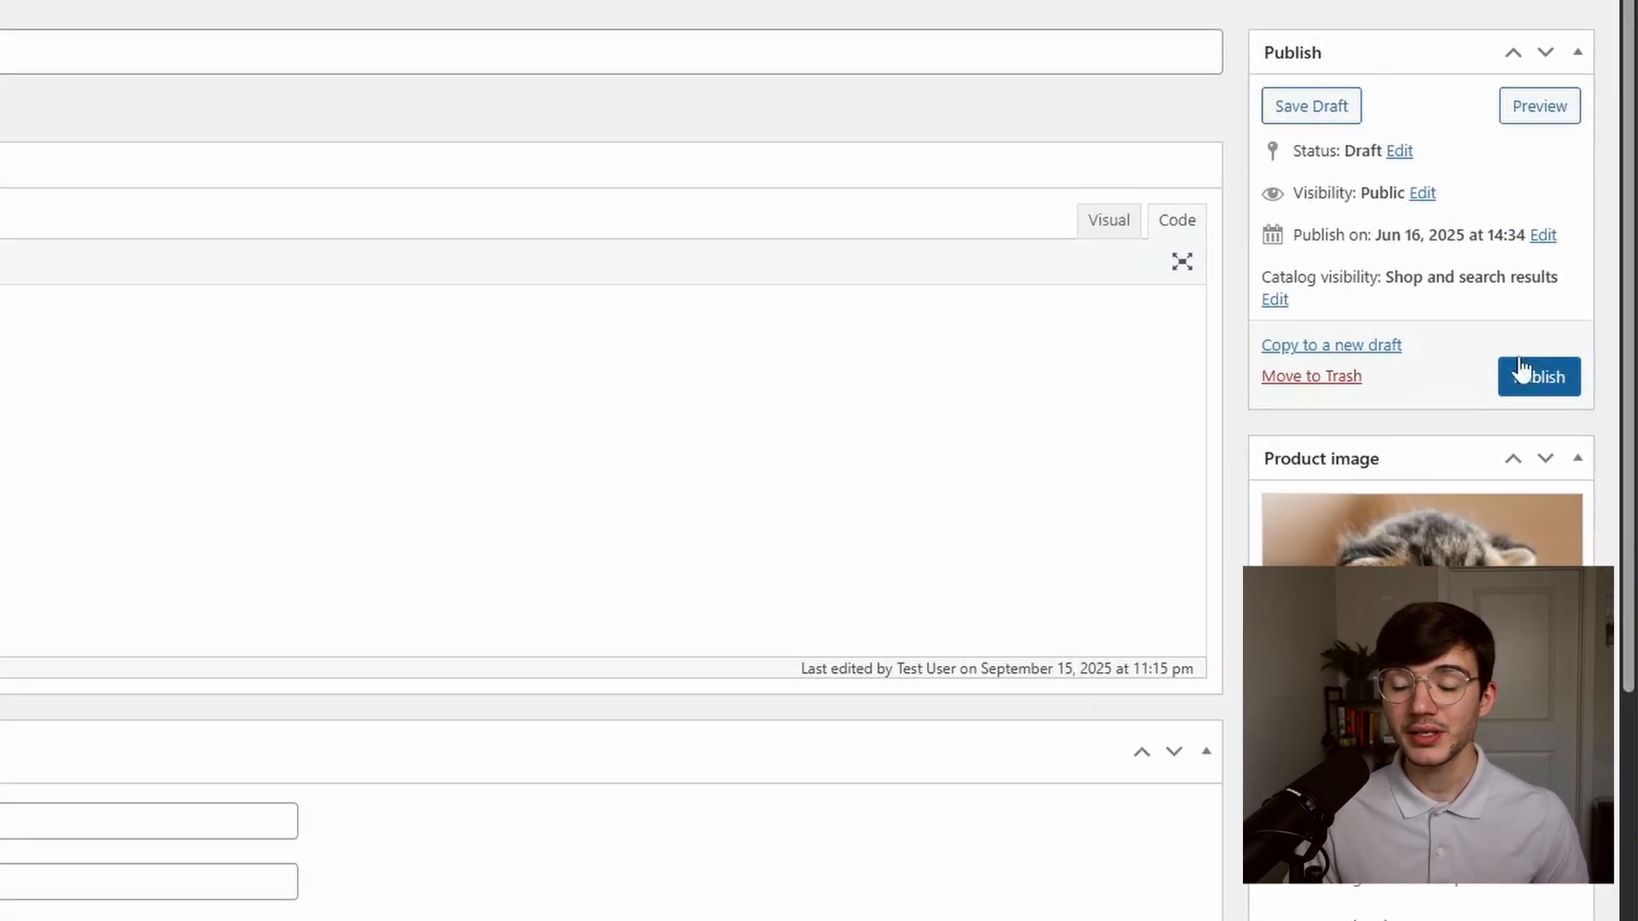
- Preview the drafted Test Product and publish it
{"action": "left_click", "coordinate": [1542, 107]}
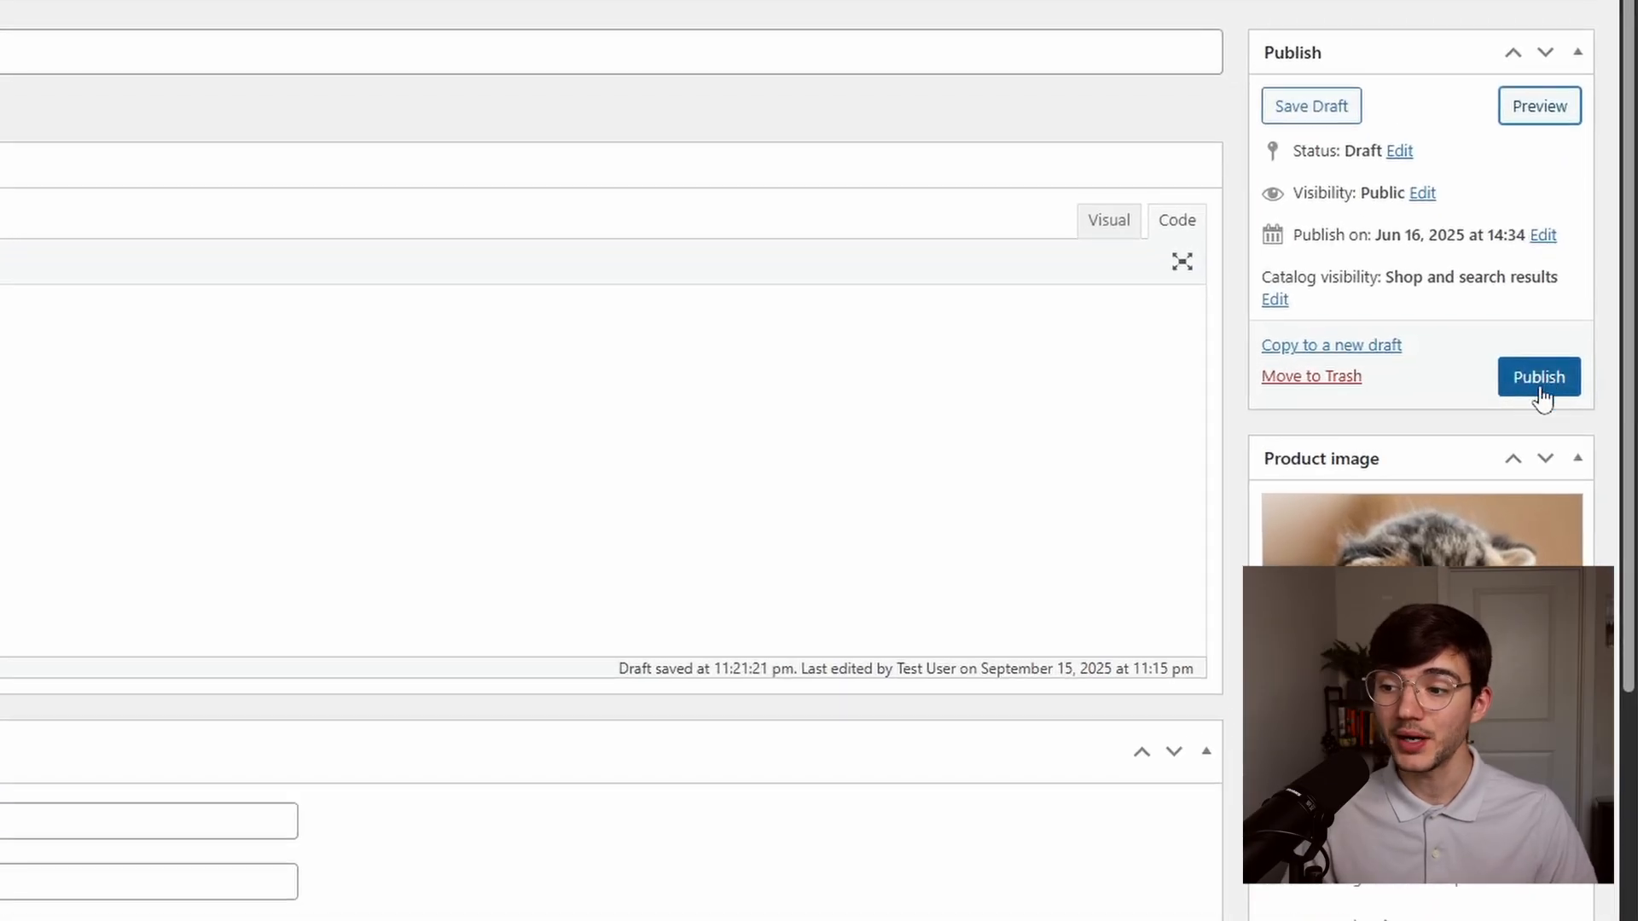
{"action": "left_click", "coordinate": [1540, 385]}
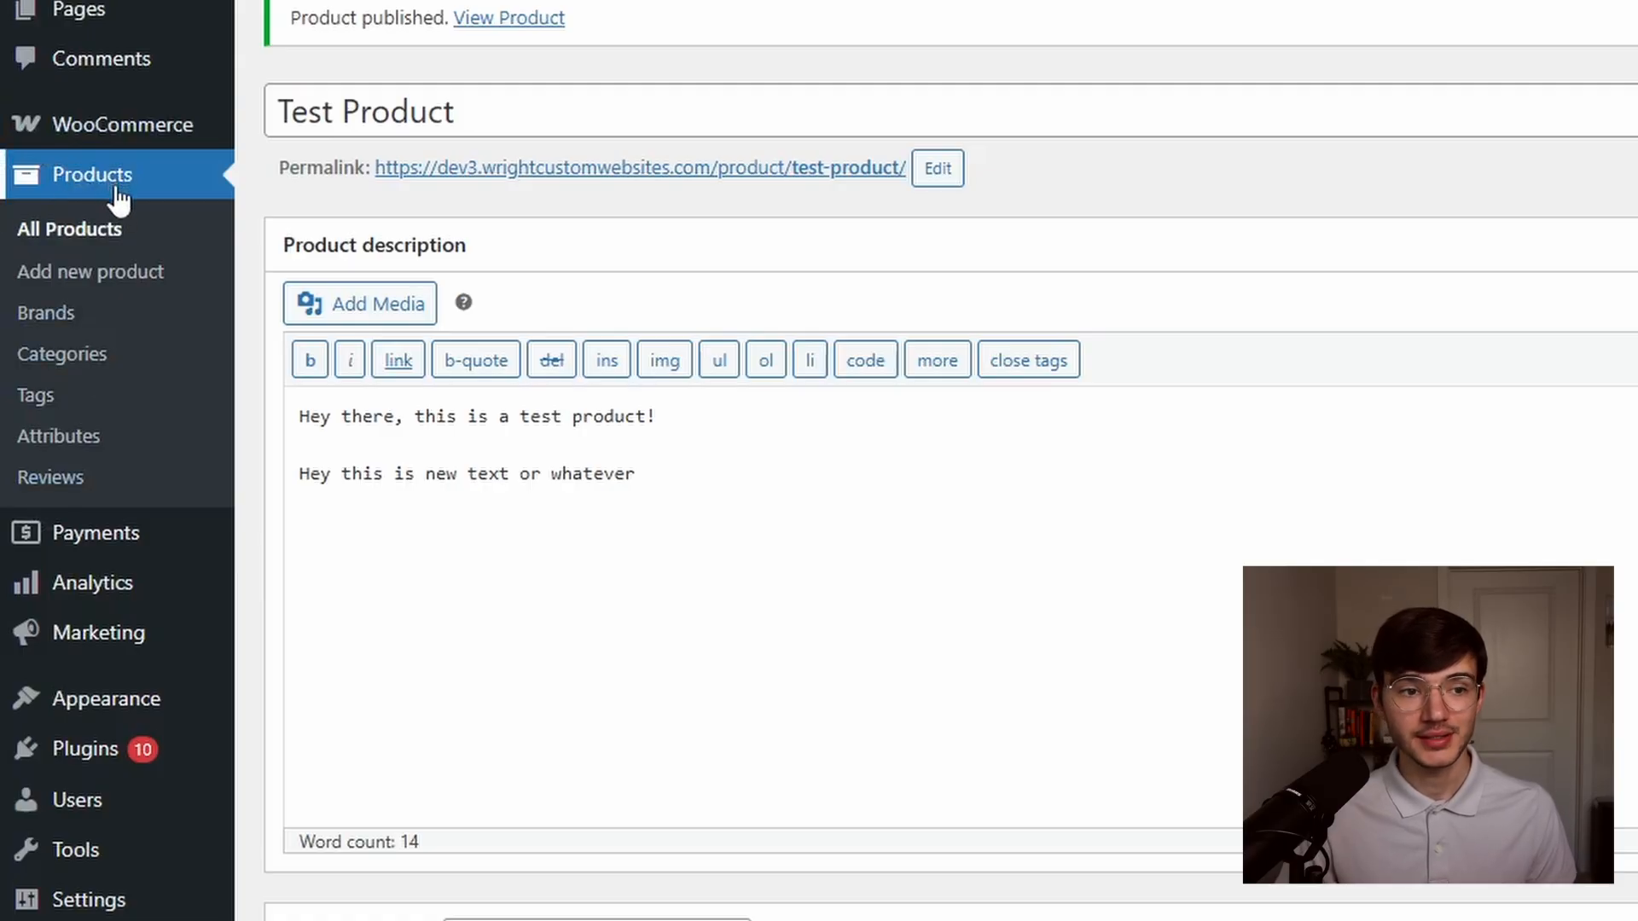
- Return to the list of all products and view Test Product's store page
{"action": "left_click", "coordinate": [117, 192]}
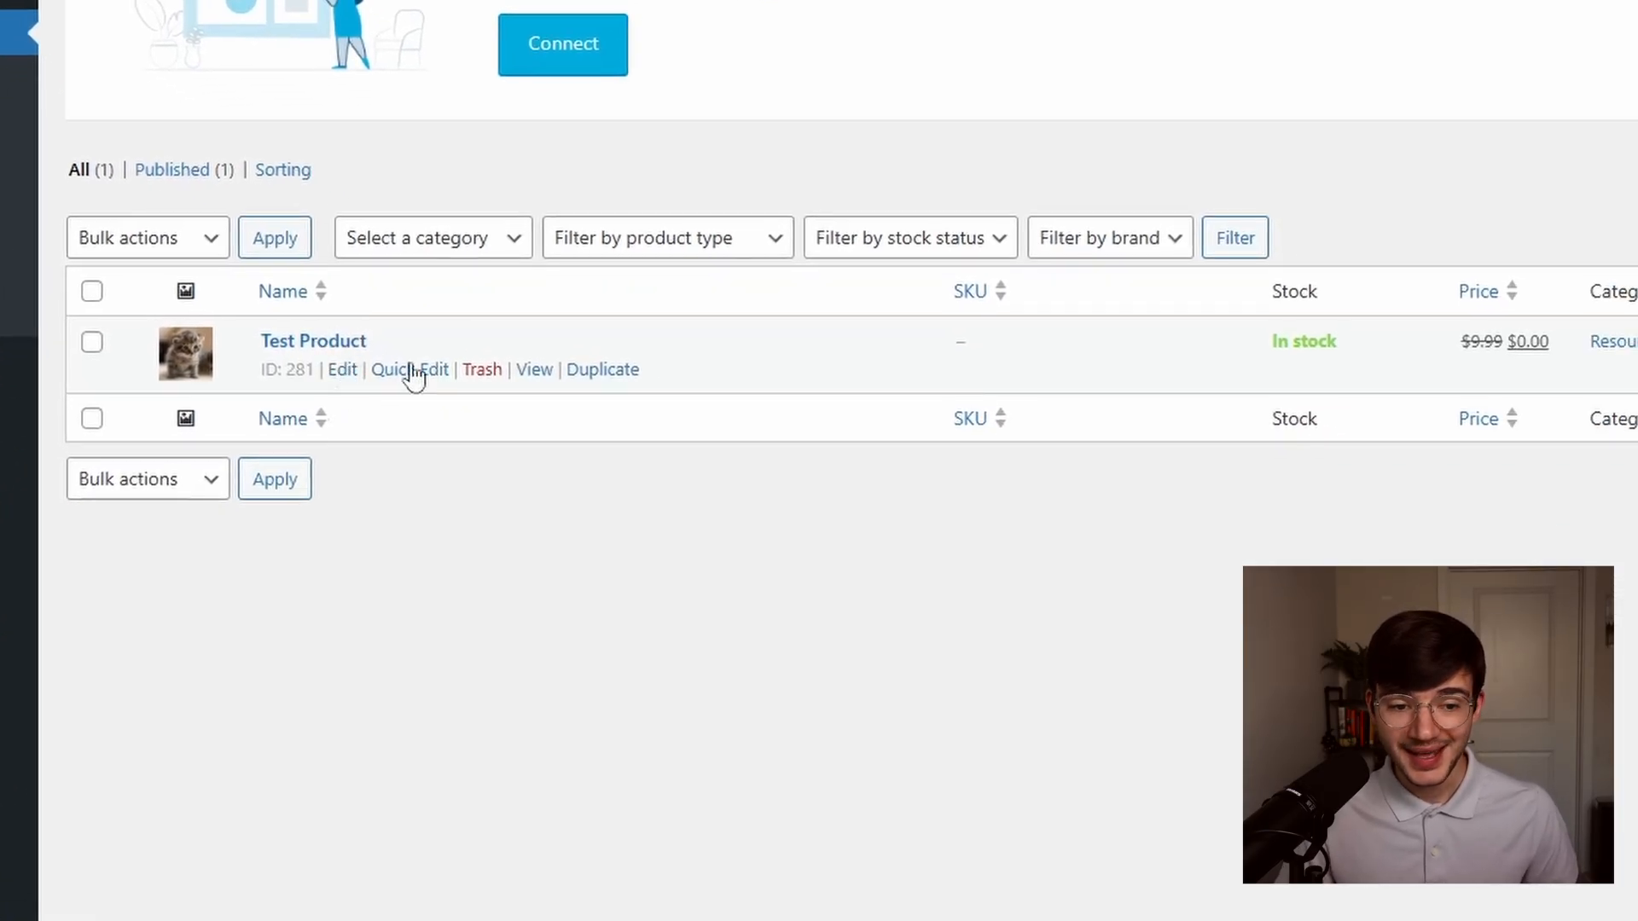
{"action": "left_click", "coordinate": [525, 374]}
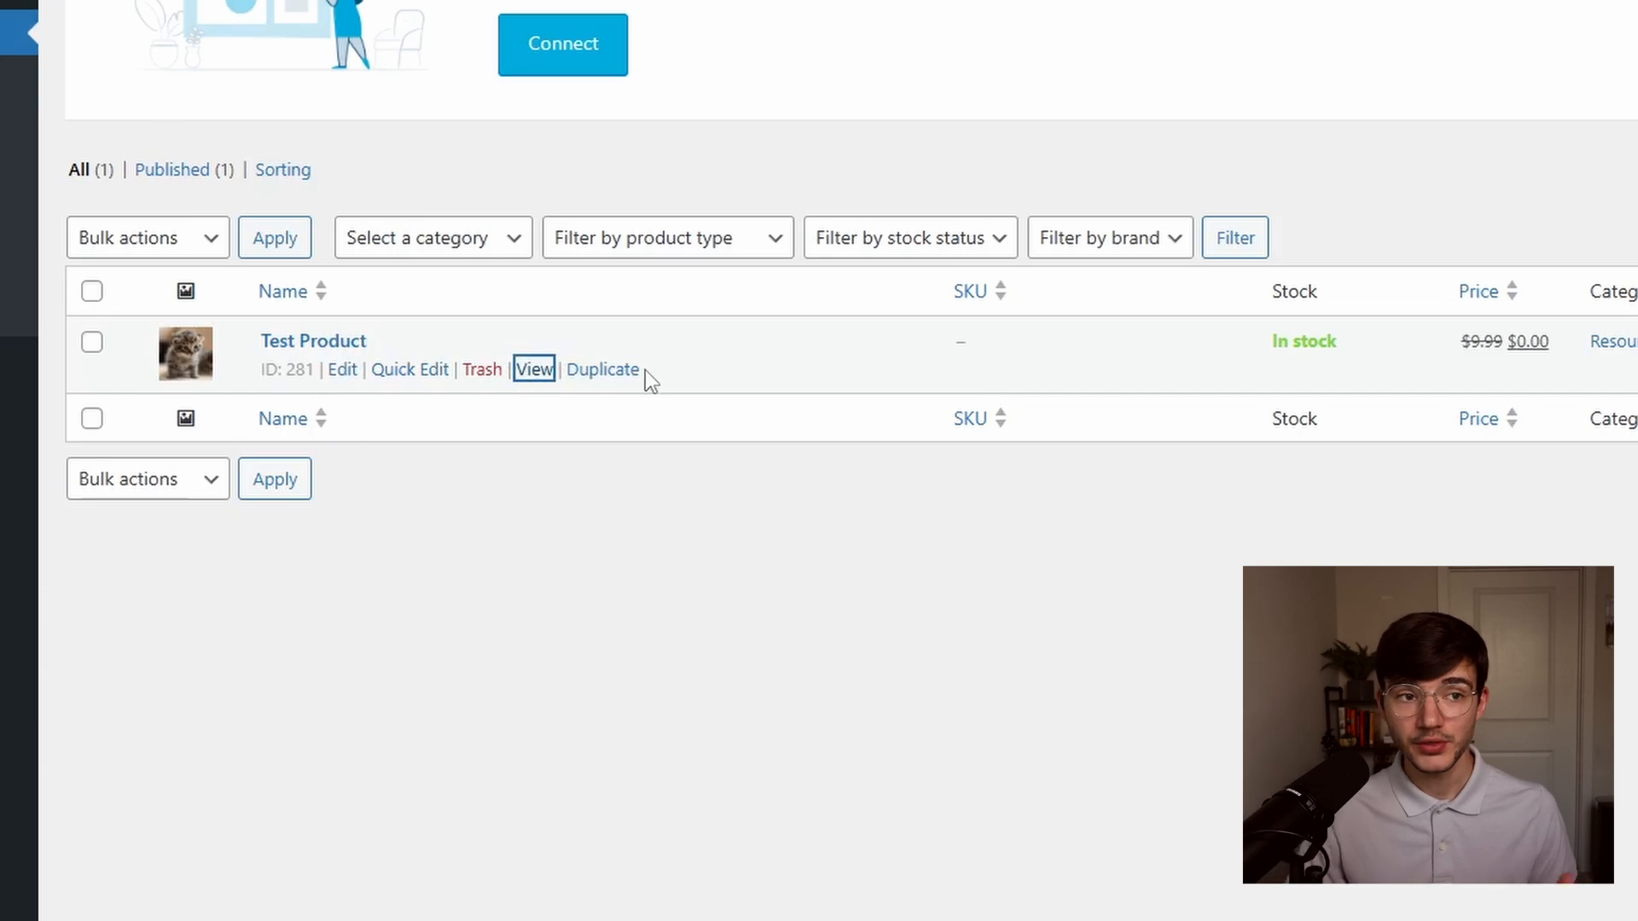